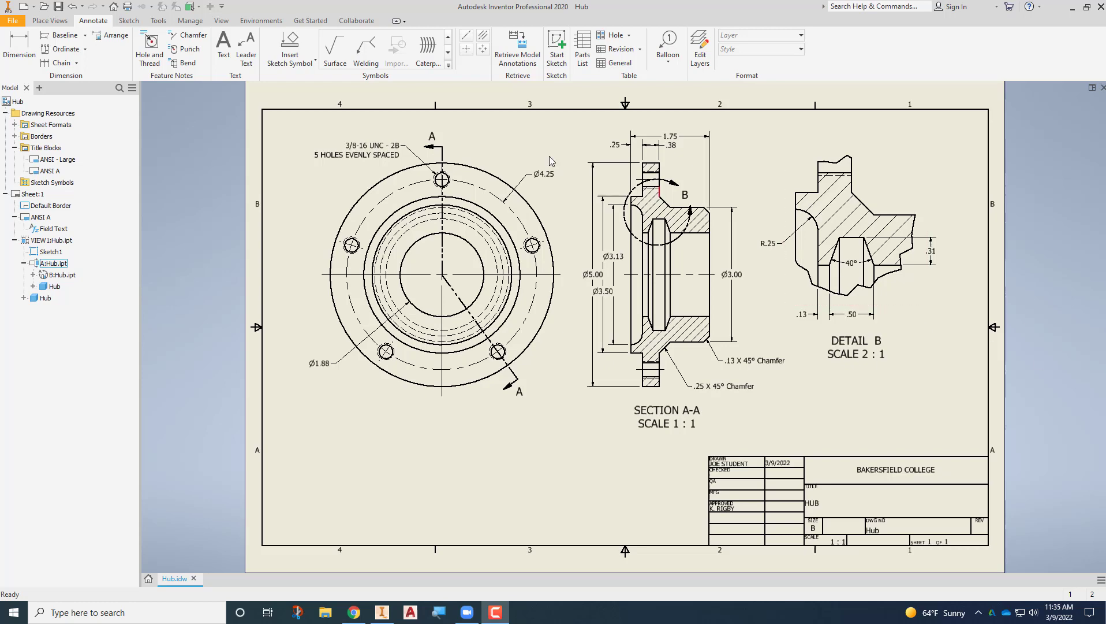
Zoom and pan around the Hub drawing to inspect the section view dimensions.
scroll(388, 154, "down", 3)
scroll(388, 153, "up", 8)
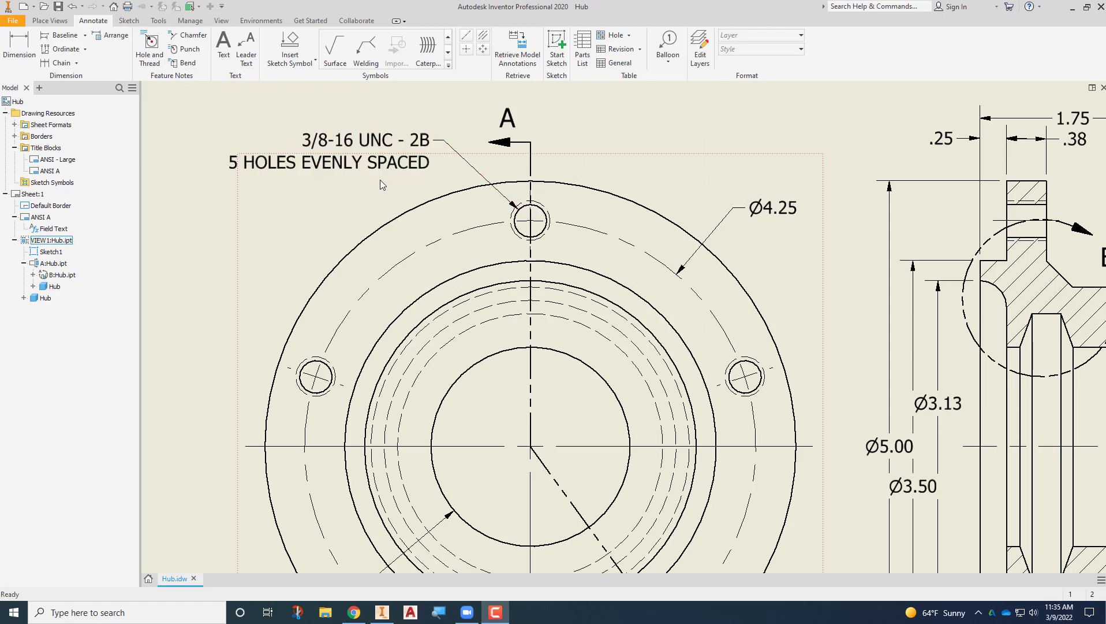
mouse_move(862, 365)
middle_mouse_down()
mouse_move(731, 264)
mouse_move(703, 285)
middle_mouse_up()
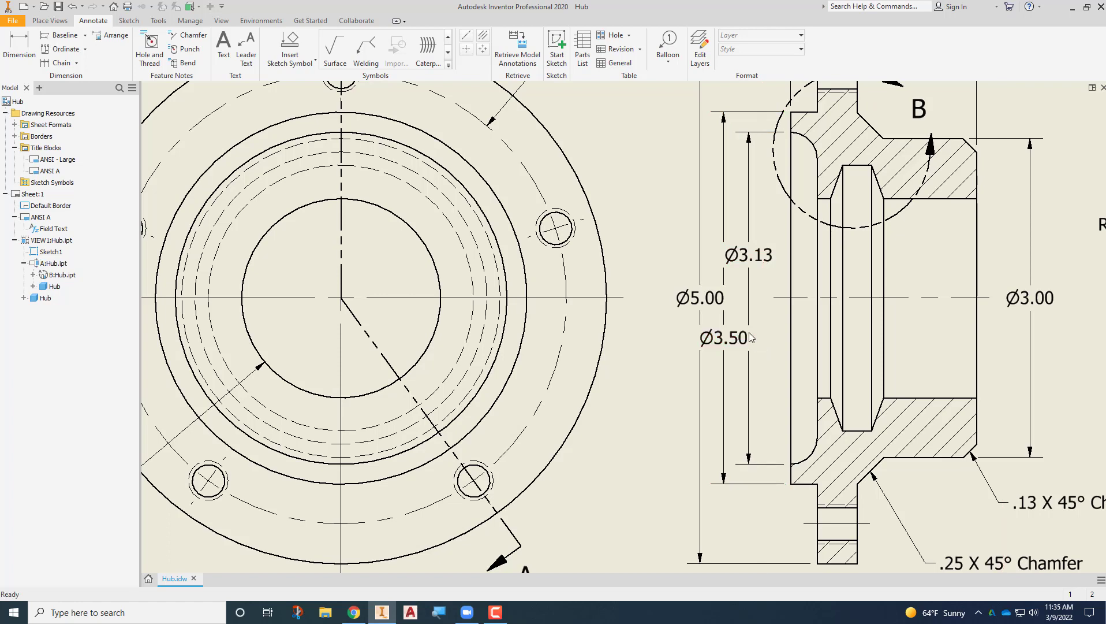
scroll(751, 338, "up", 2)
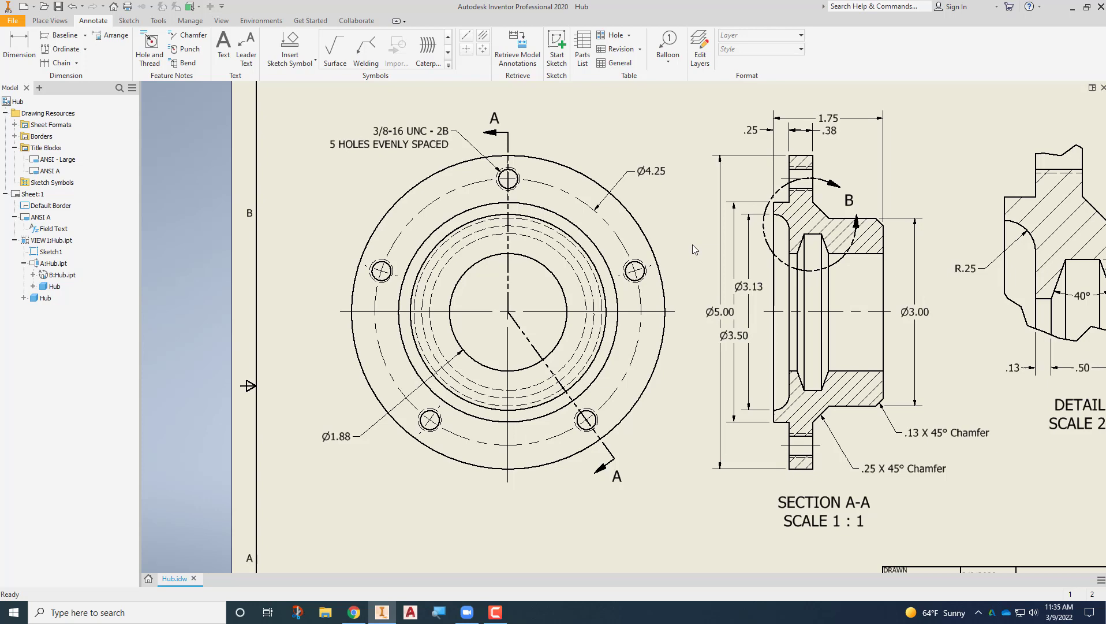
key("Home")
scroll(594, 249, "down", 2)
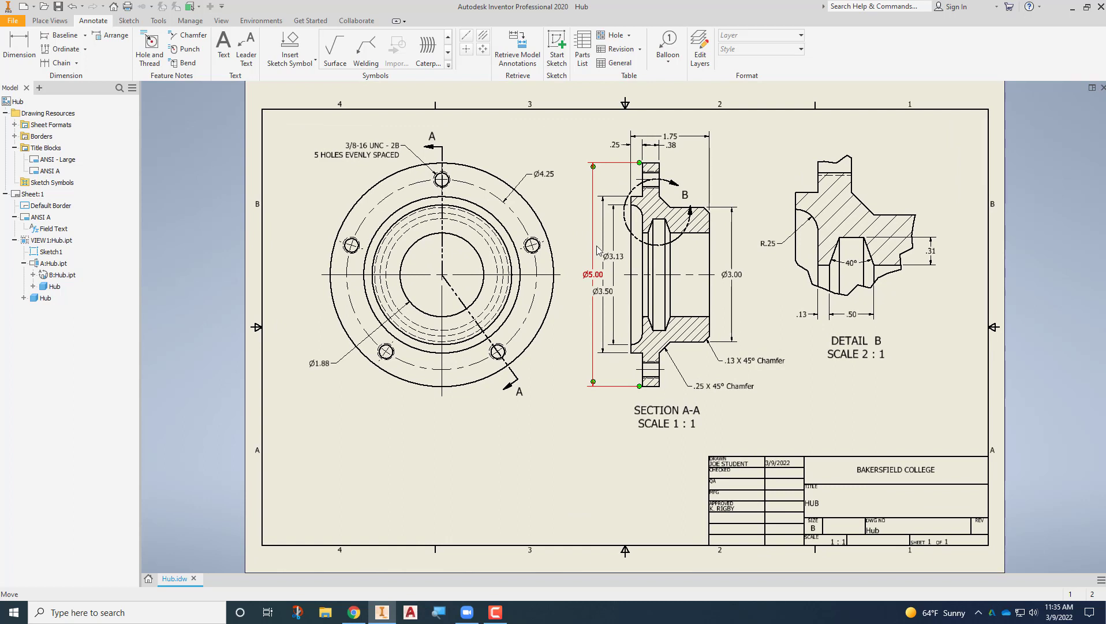
Create a new INDR B40 standard from Default Standard (ANSI) in the Styles Editor and activate it.
left_click(189, 21)
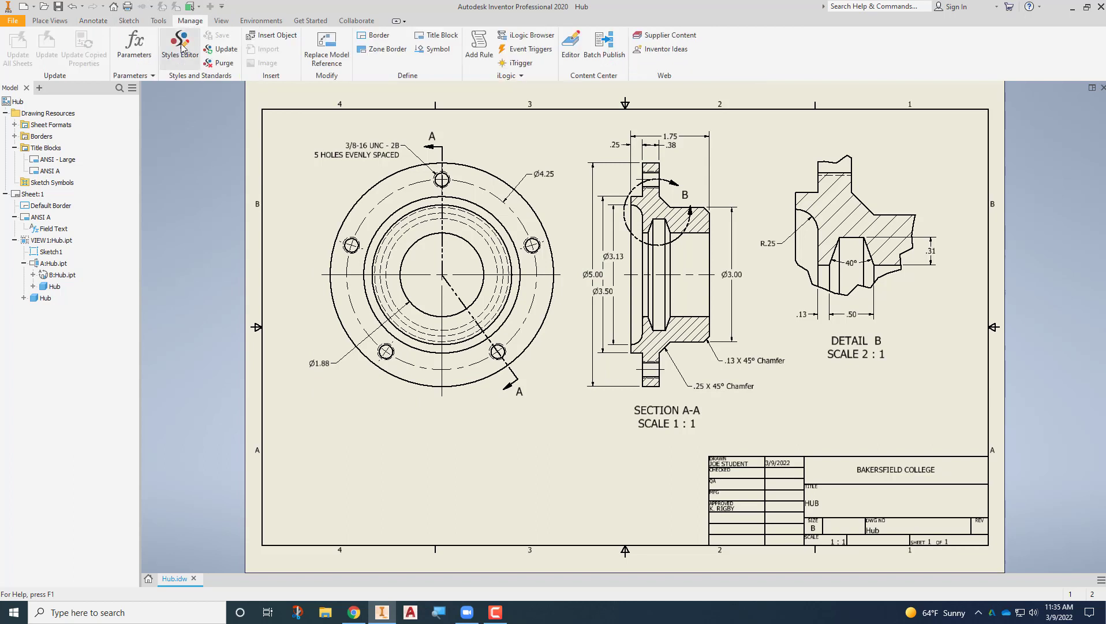
left_click(181, 47)
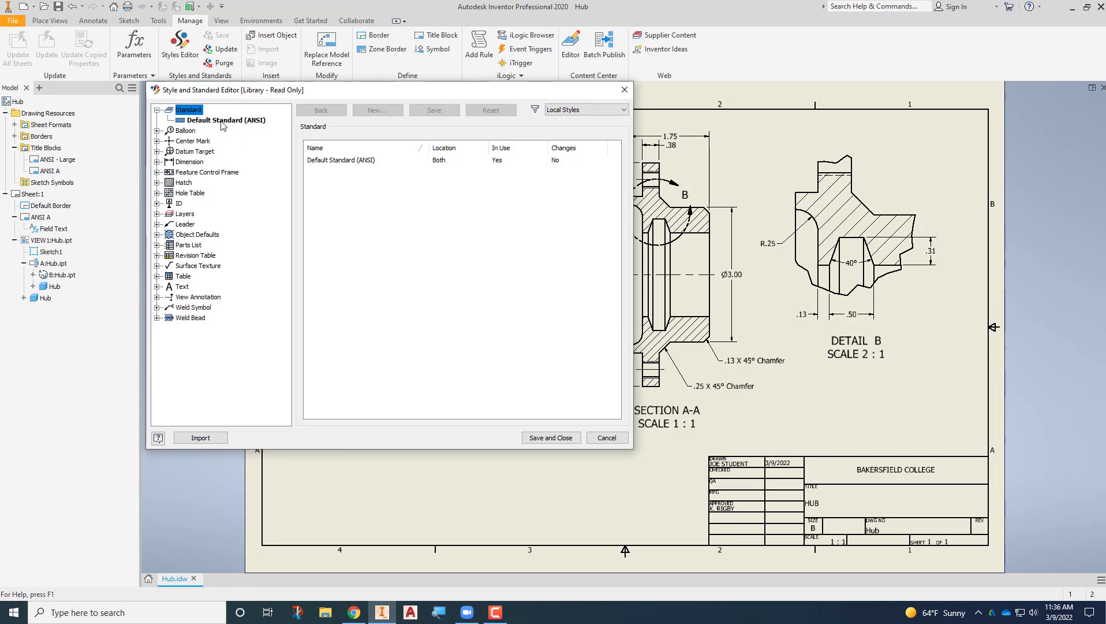
right_click(222, 121)
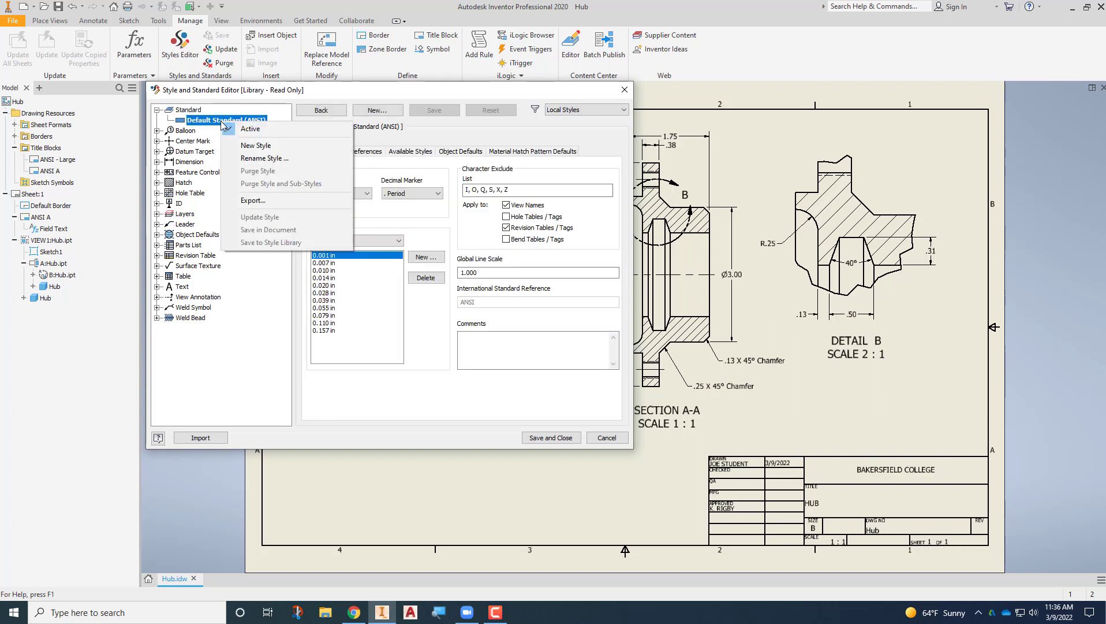
left_click(250, 145)
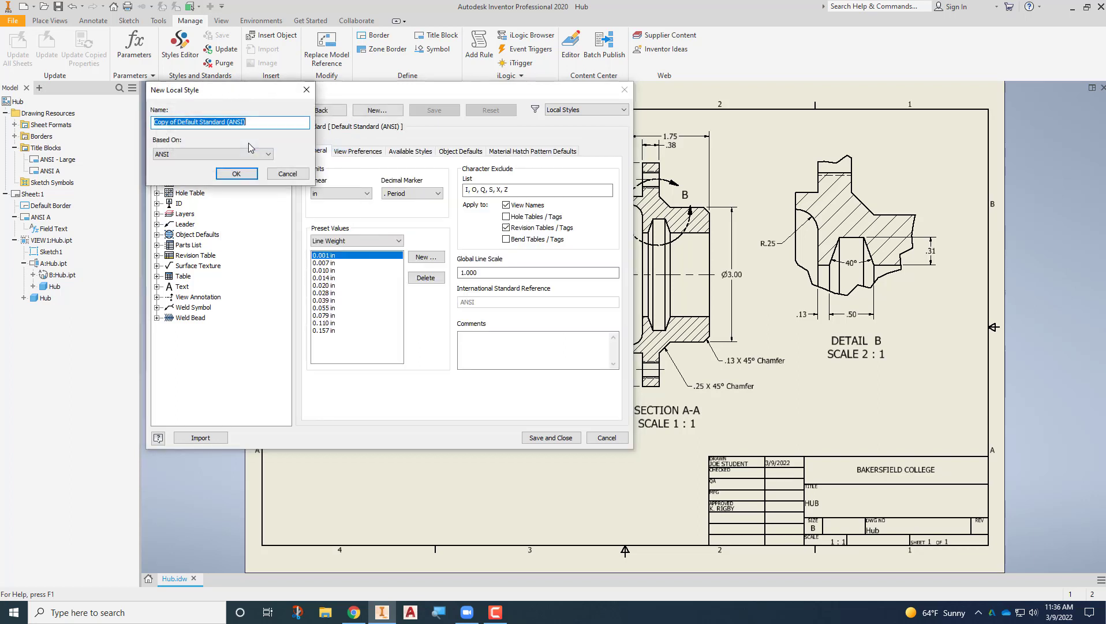
type("in")
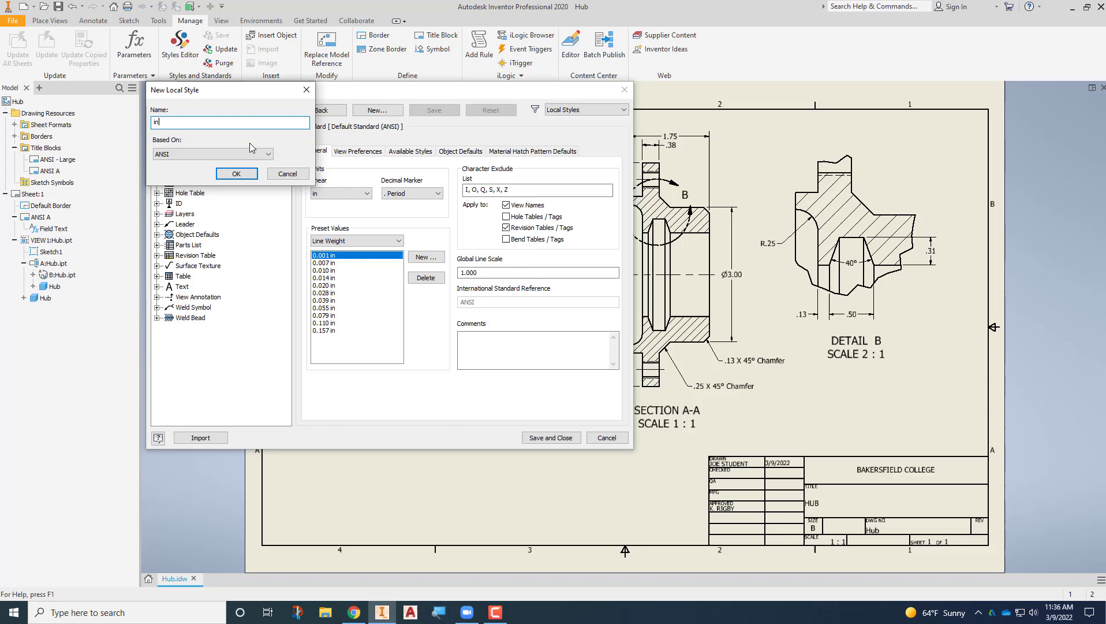
type("dr b40")
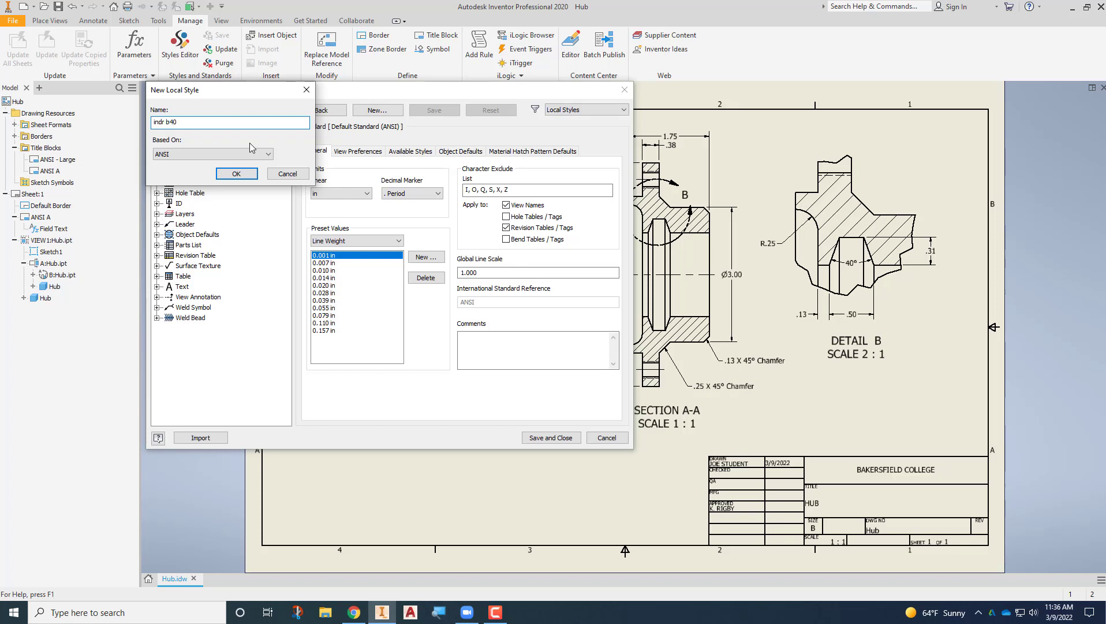
key("BackSpace")
key("BackSpace")
key("BackSpace")
key("BackSpace")
key("BackSpace")
key("BackSpace")
key("BackSpace")
key("BackSpace")
type("INDR B40")
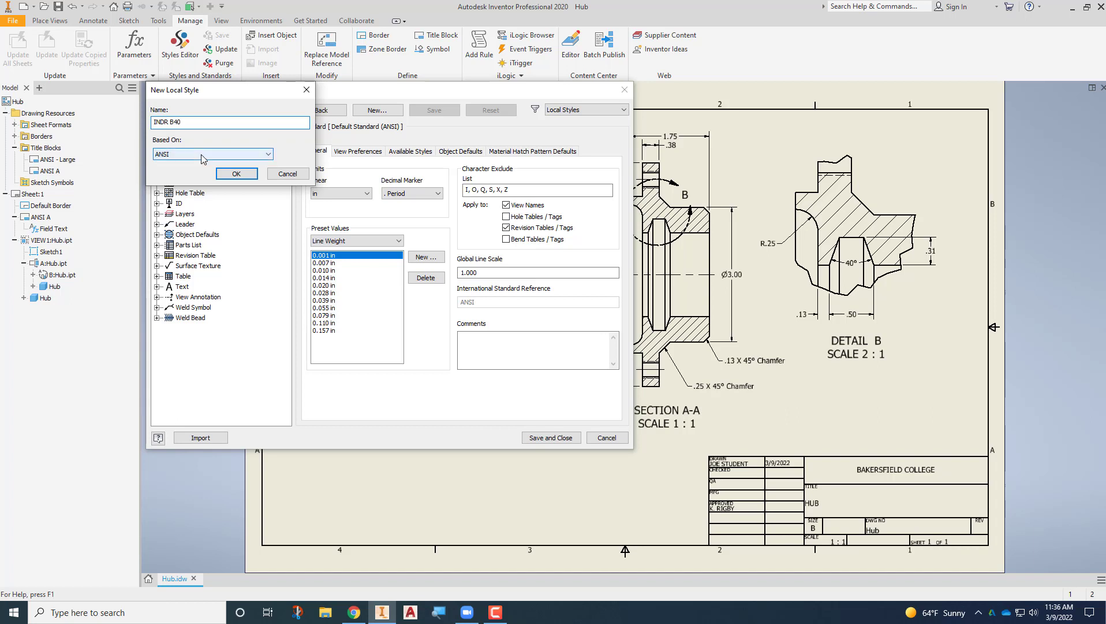
left_click(236, 173)
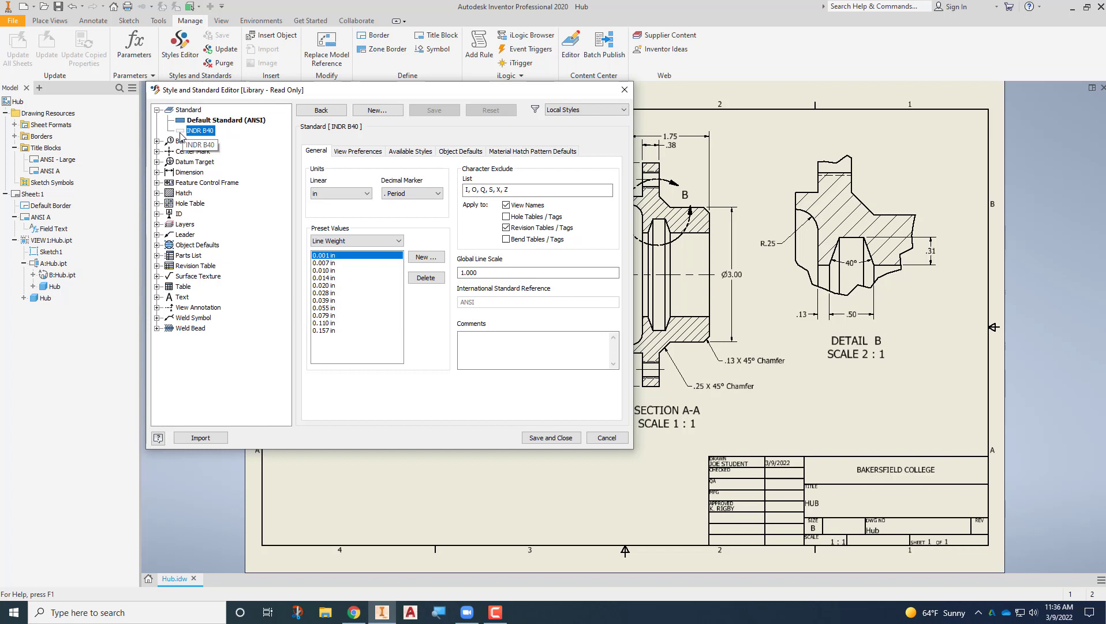
double_click(181, 133)
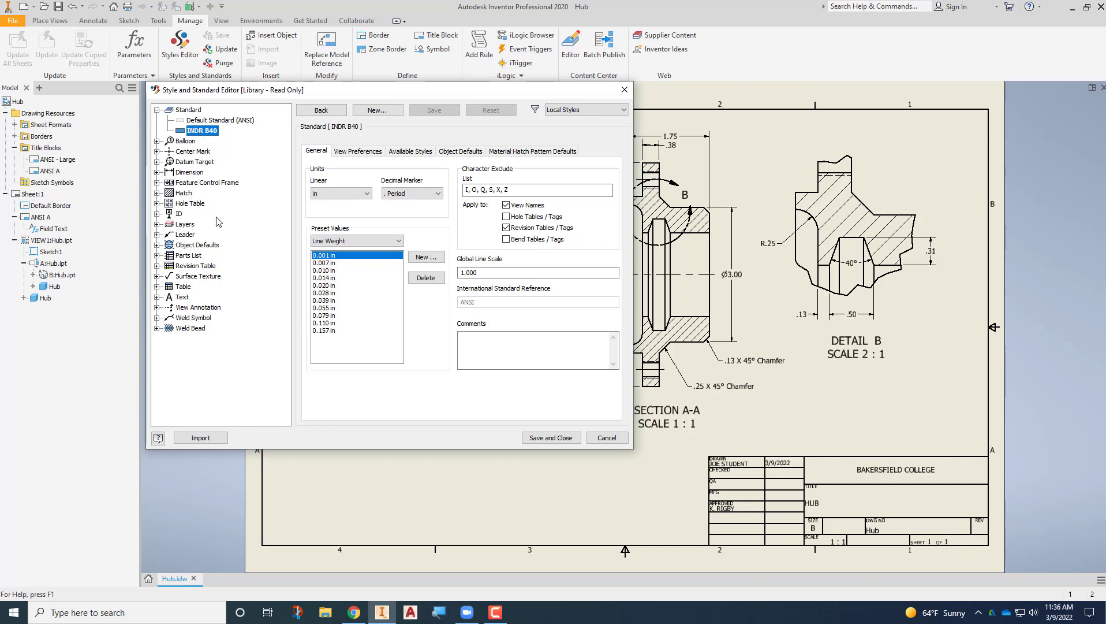
Expand the Text styles and select Note Text (ANSI).
left_click(157, 296)
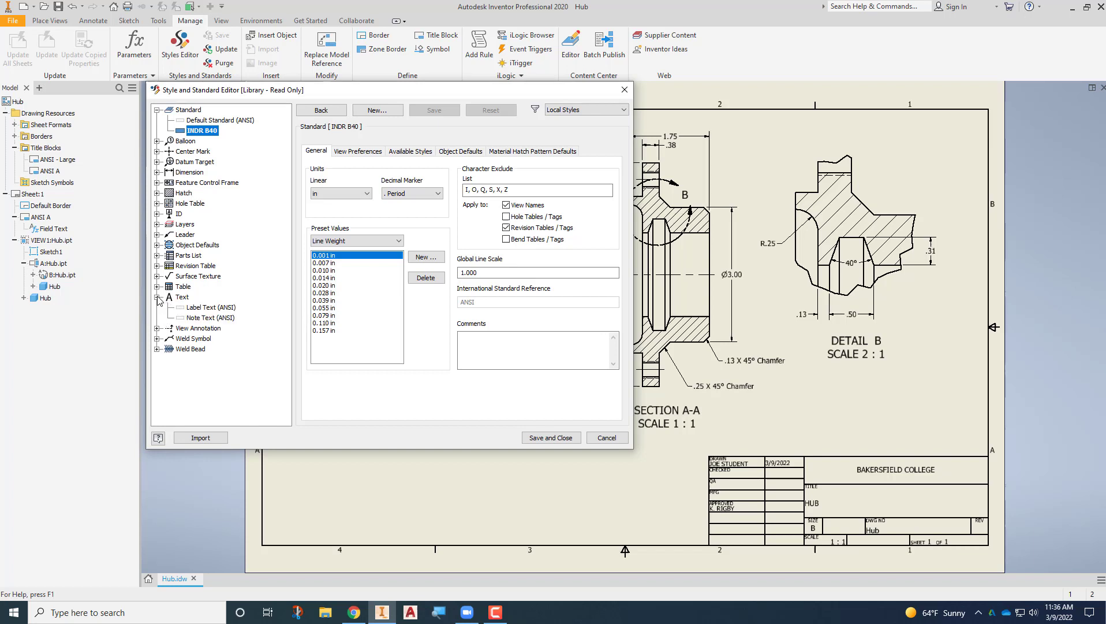
left_click(203, 319)
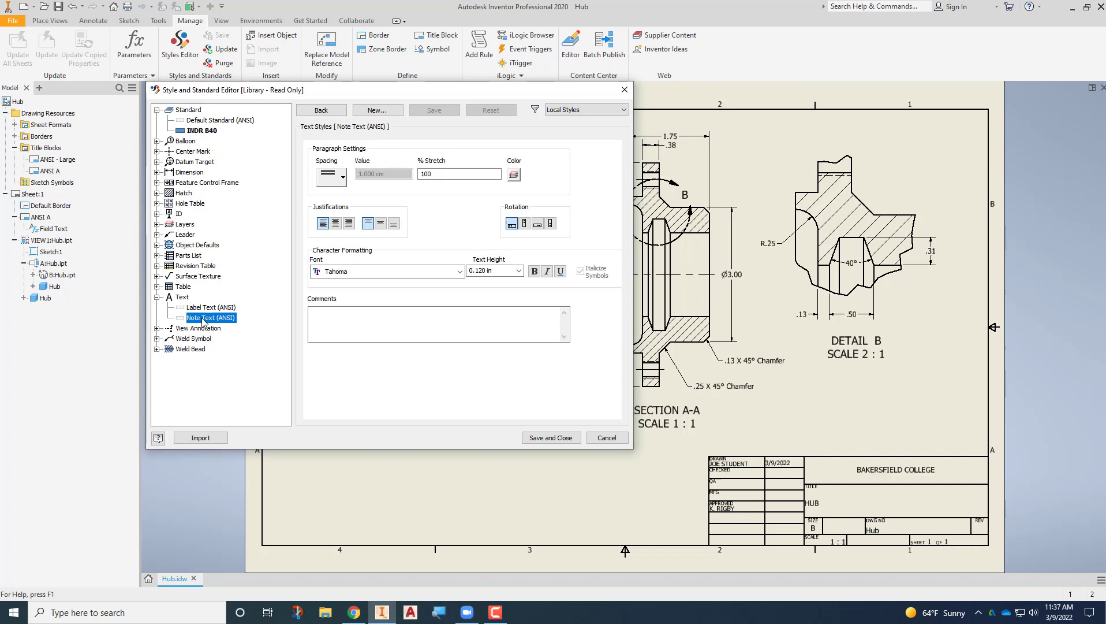
Set Note Text (ANSI) to the RomanS_IV25 font with .09375 in height, then save.
left_click(349, 276)
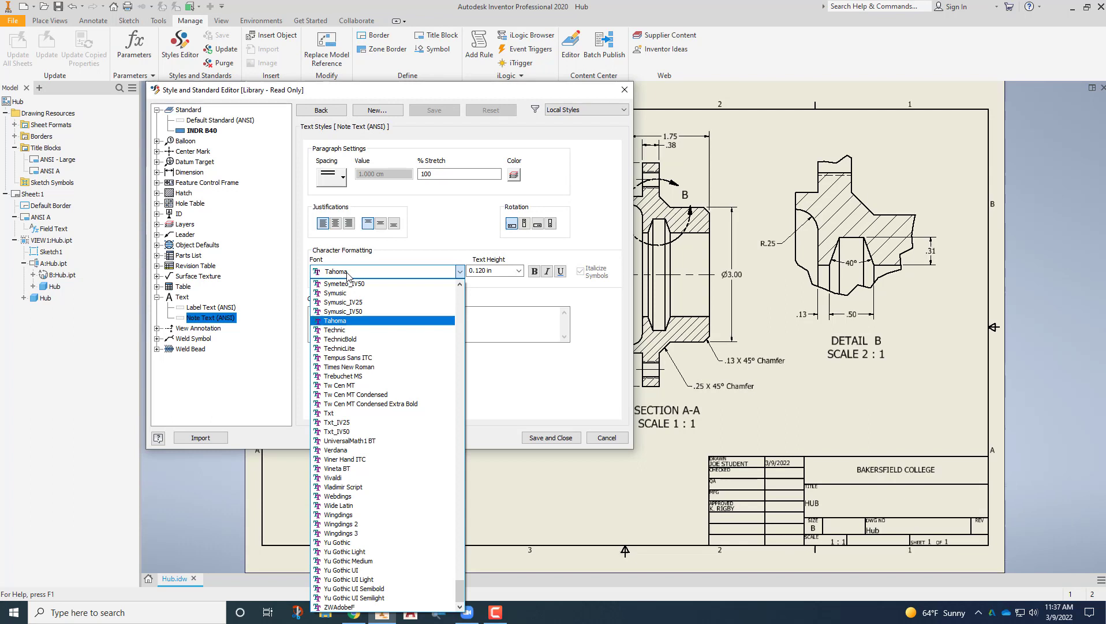
type("roman")
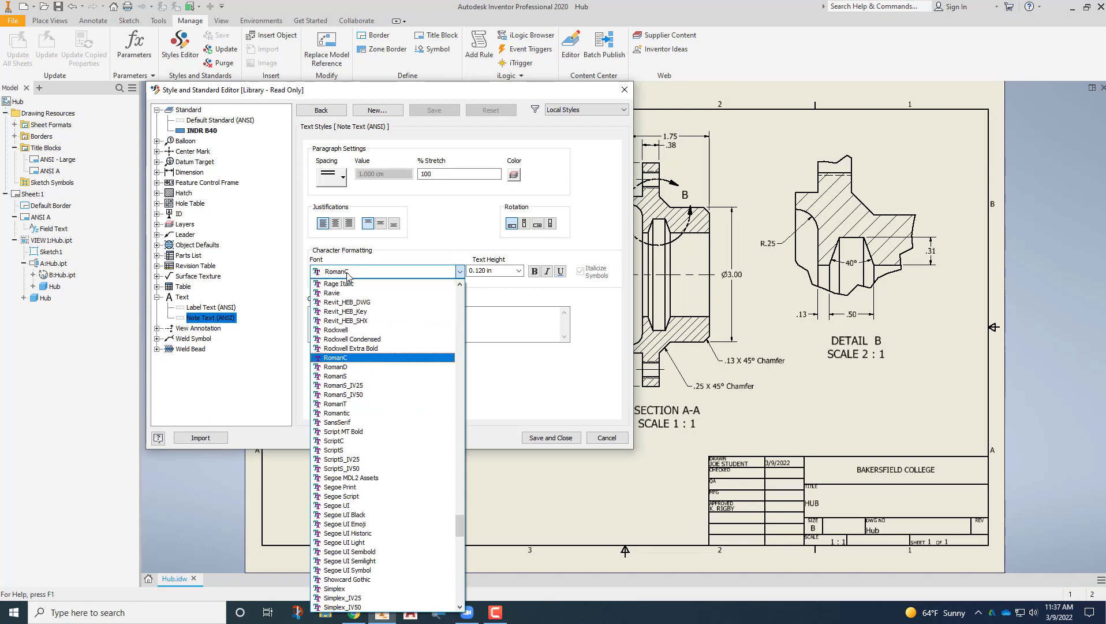
left_click(332, 386)
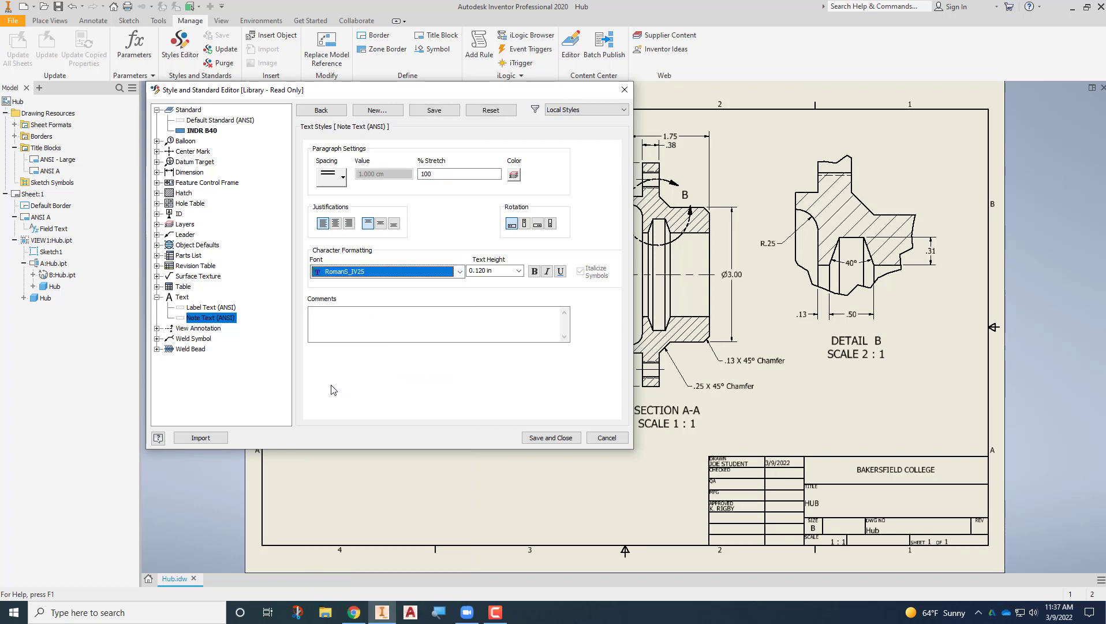
left_click(480, 272)
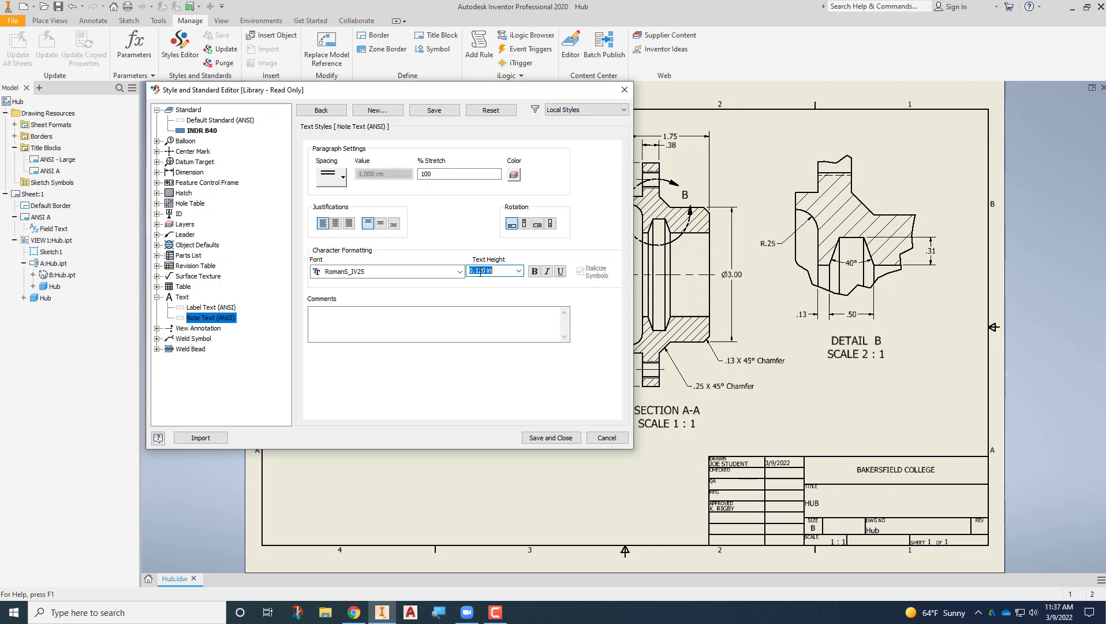
type(".09375")
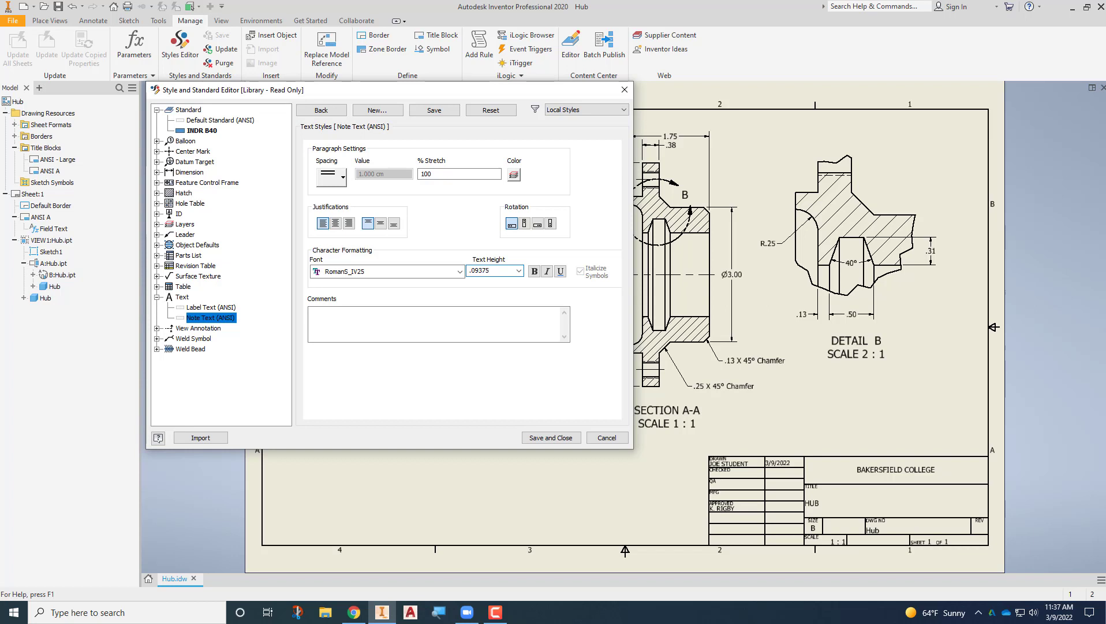
left_click(442, 273)
left_click(442, 273)
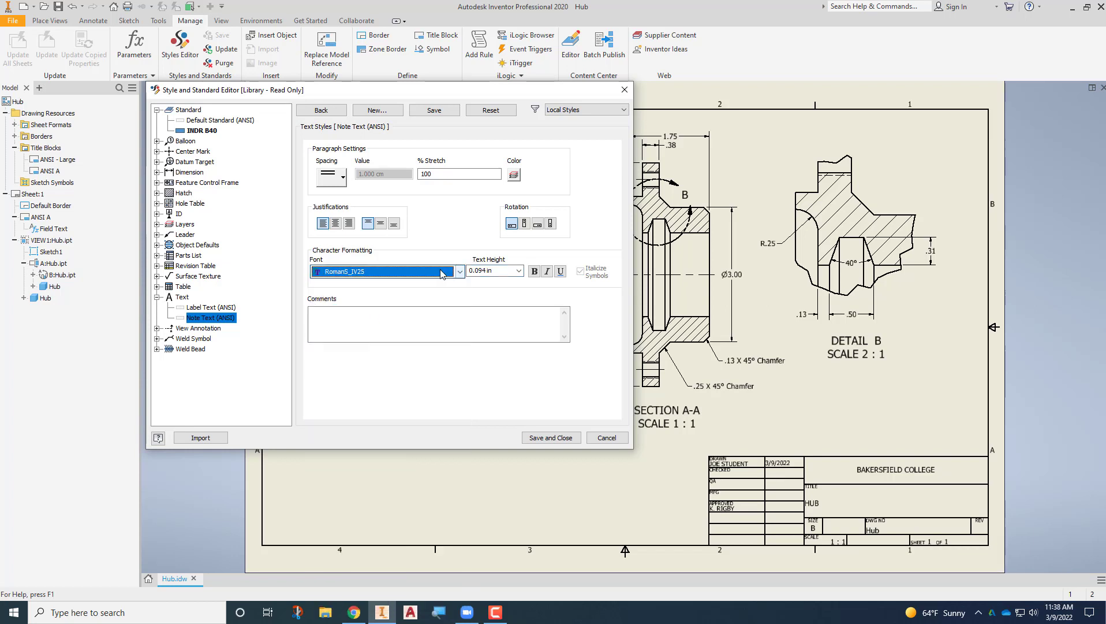
left_click(433, 109)
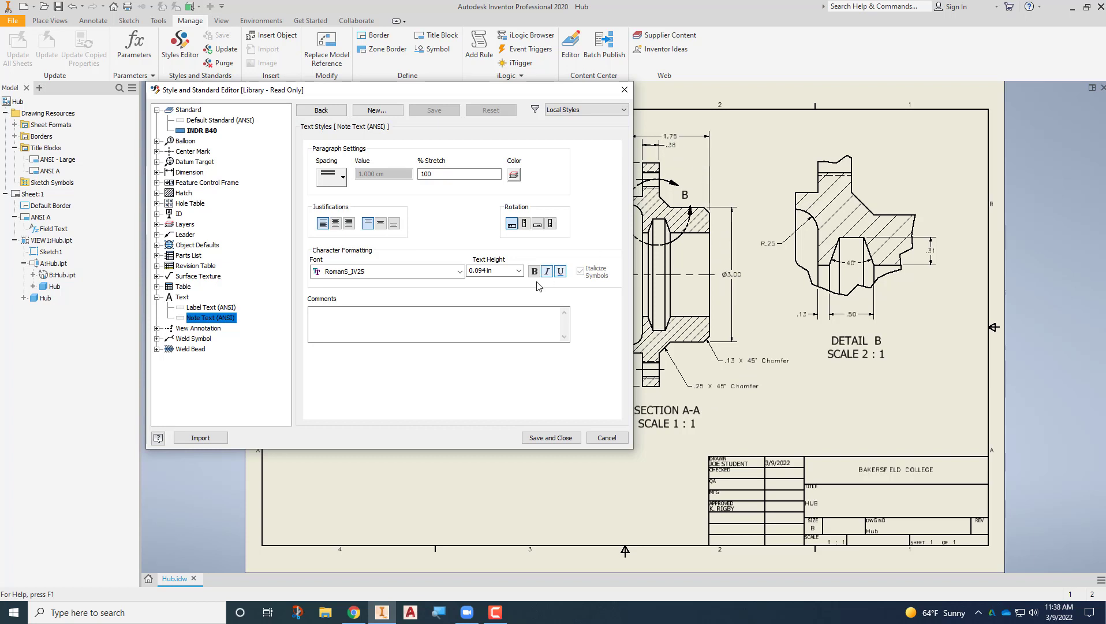
Give Label Text (ANSI) the RomanS_IV25 font and 0.125 in height, save, and collapse Text.
left_click(213, 307)
left_click(339, 273)
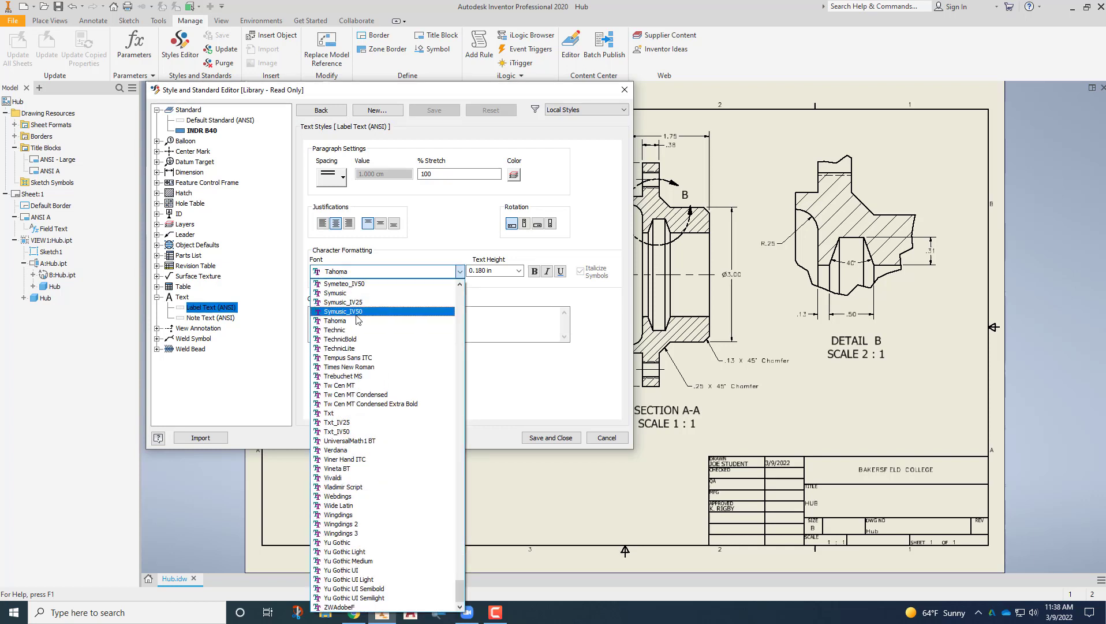
type("RomanC")
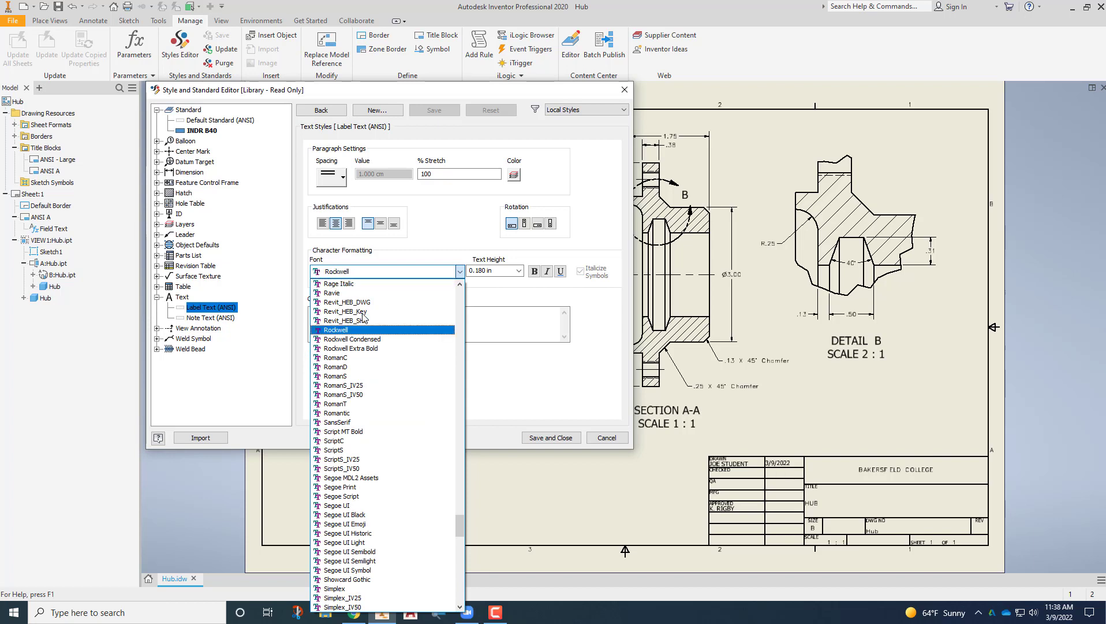
left_click(360, 386)
left_click(495, 271)
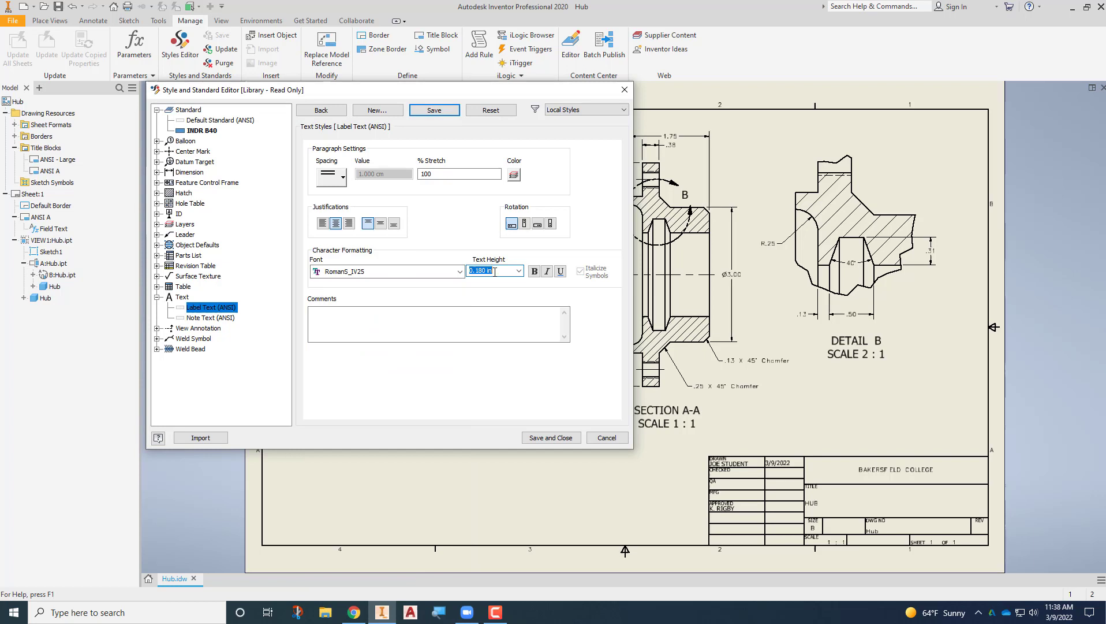
type(".125")
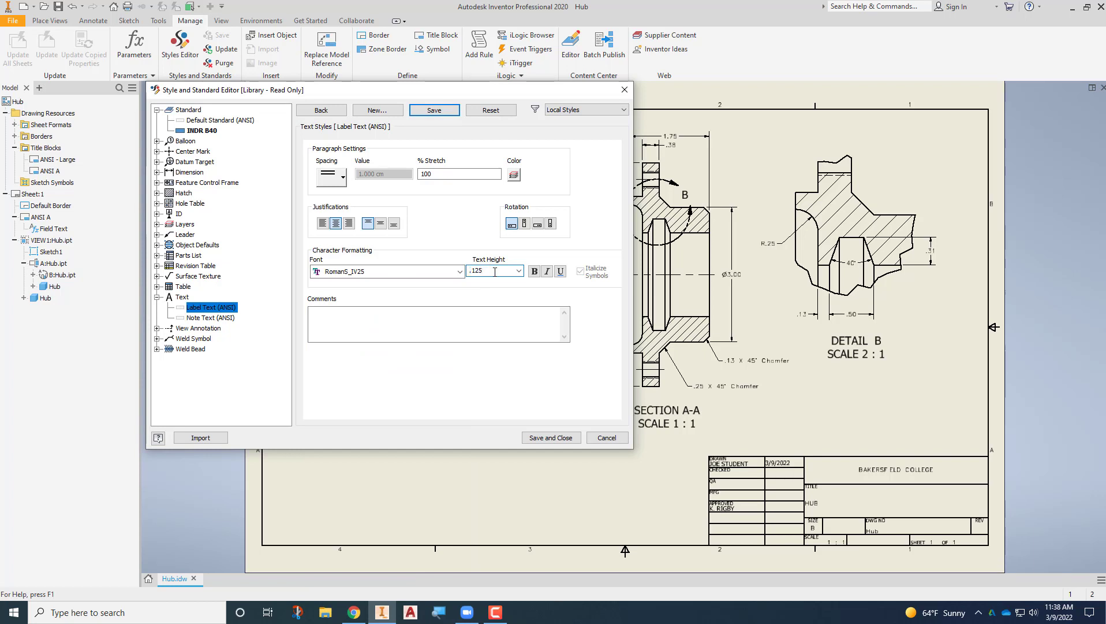
left_click(436, 109)
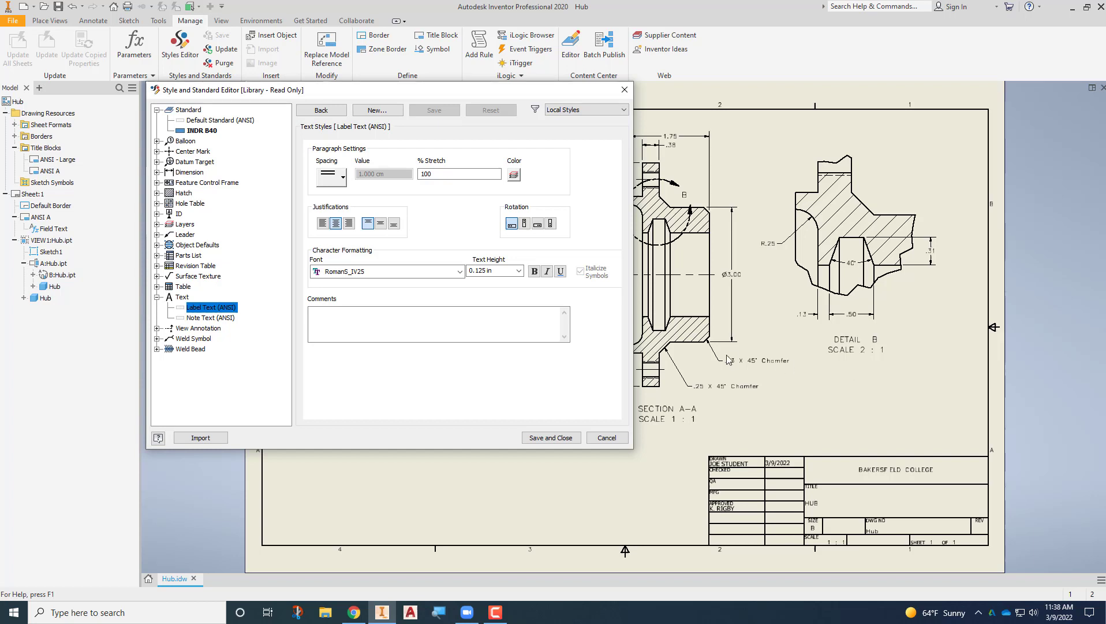
left_click(157, 297)
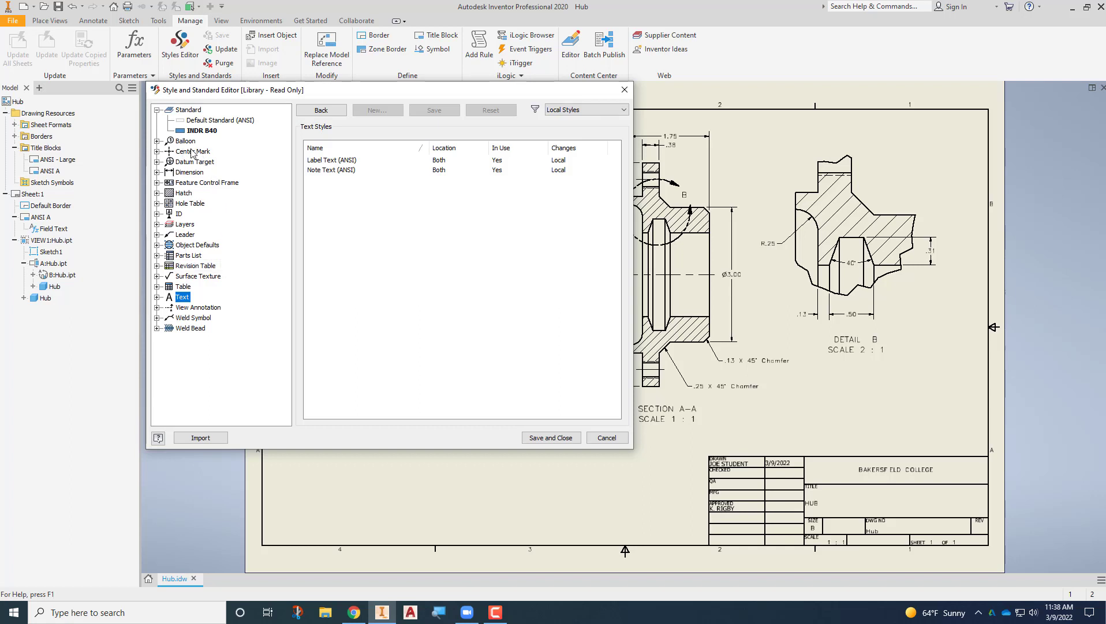
In the Center Mark (ANSI) style, set the mark to 0.125 and the gap to 0.0625.
left_click(157, 151)
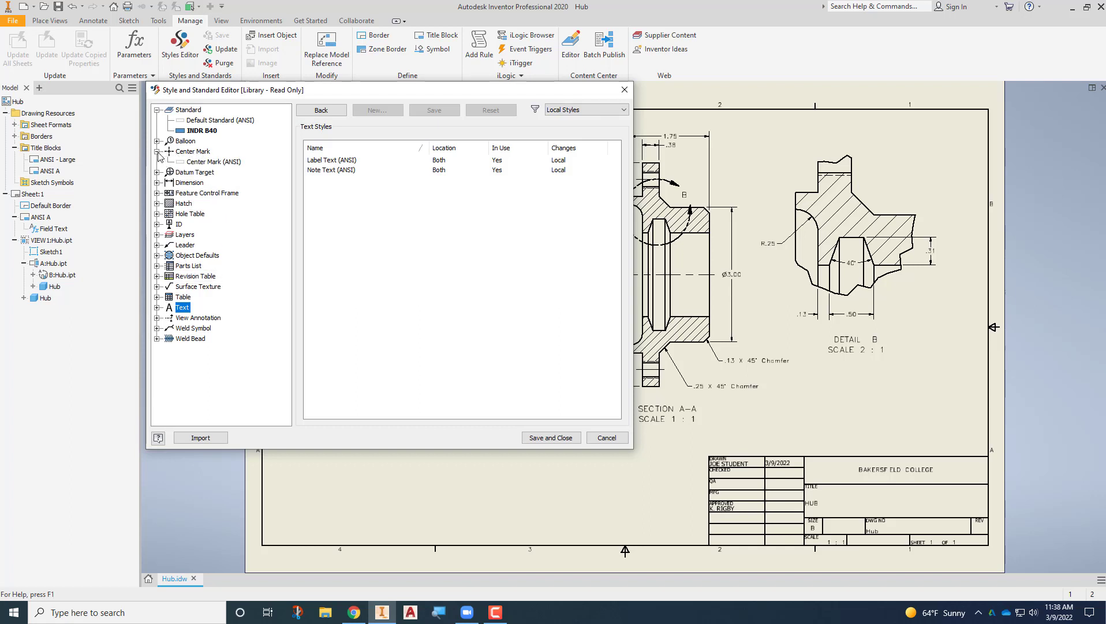
left_click(193, 164)
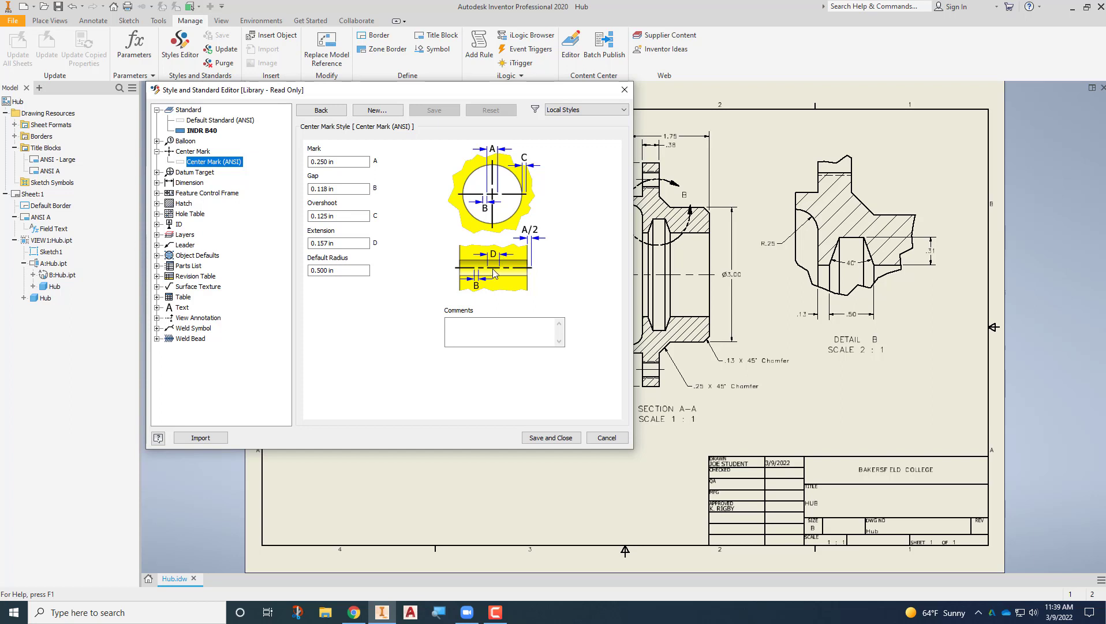
left_click(317, 162)
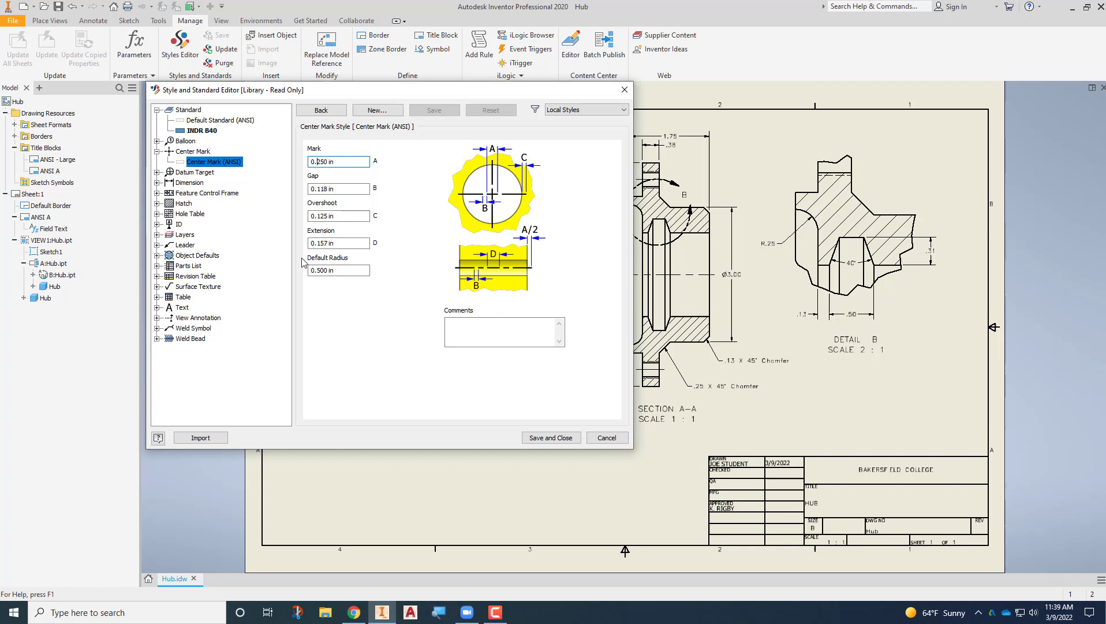
type("1")
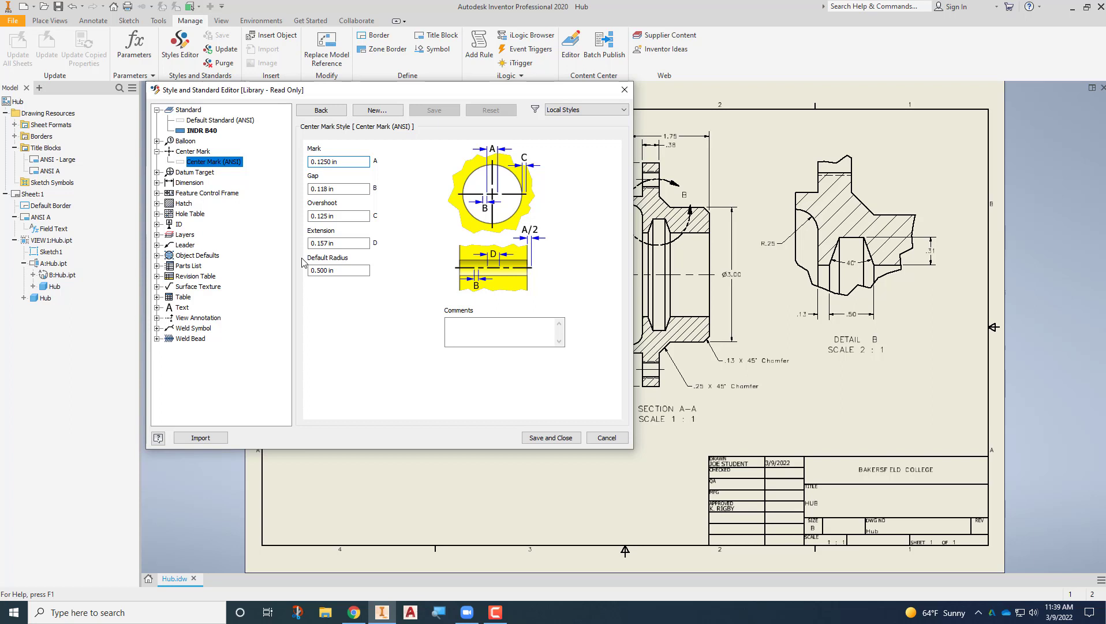
left_click(325, 189)
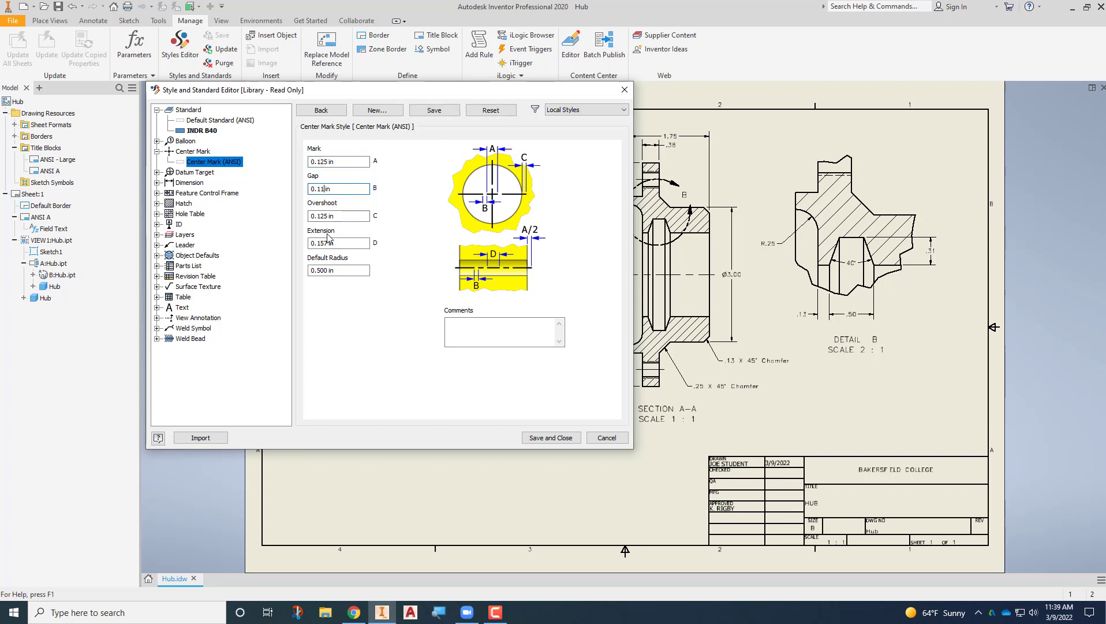
key("BackSpace")
key("BackSpace")
type("0625")
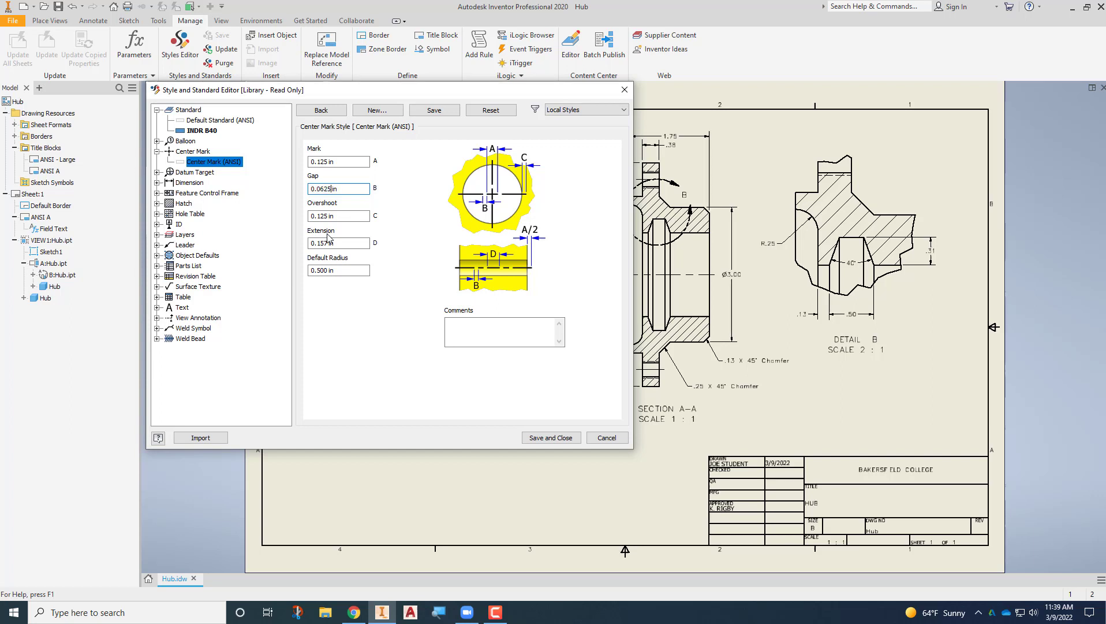
Set the center mark overshoot to 0.1875 and extension to 0.125, then save.
left_click(325, 217)
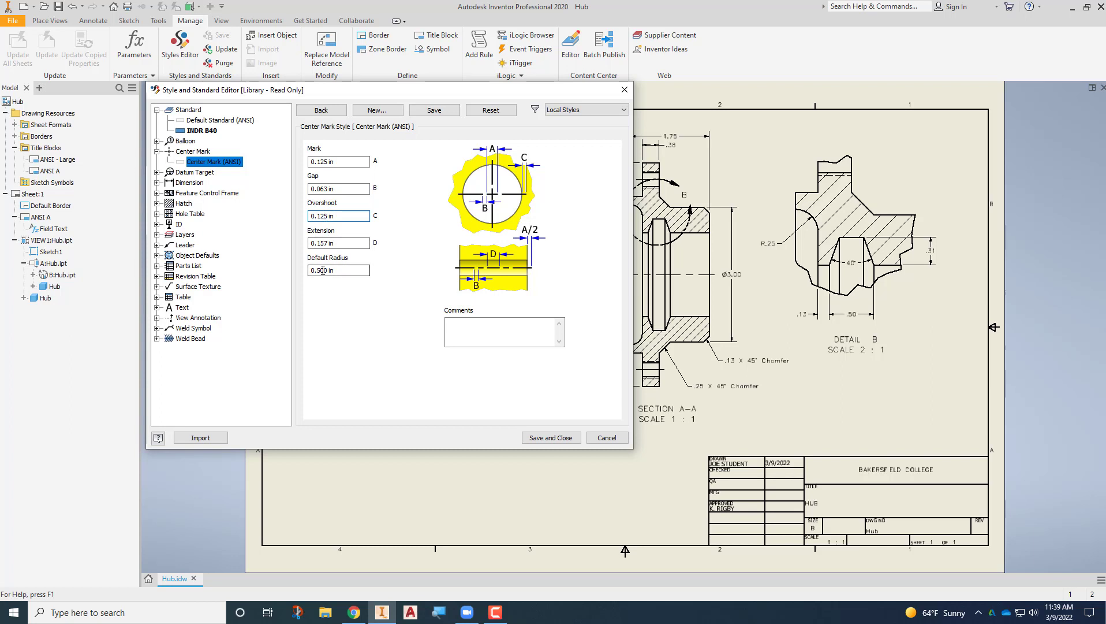
key("BackSpace")
type("87")
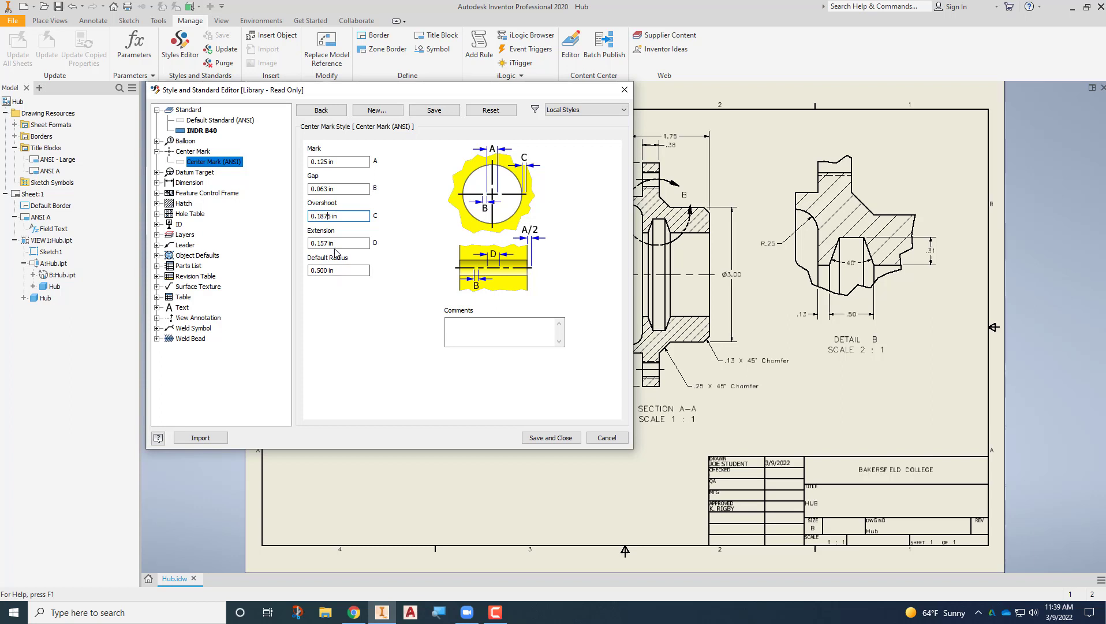
left_click(334, 244)
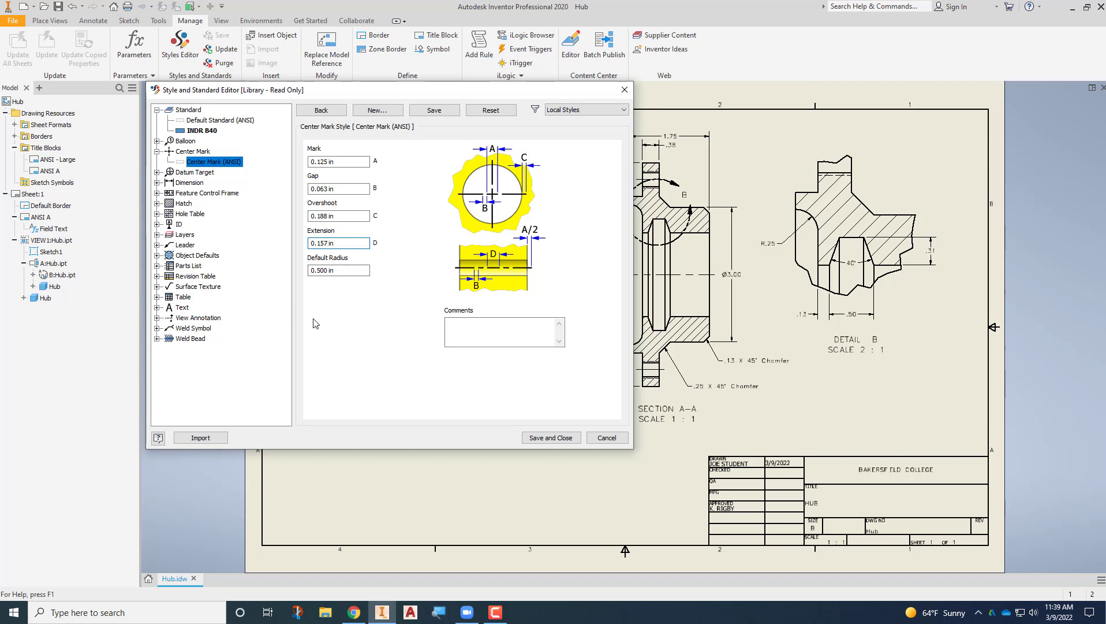
key("BackSpace")
type("25")
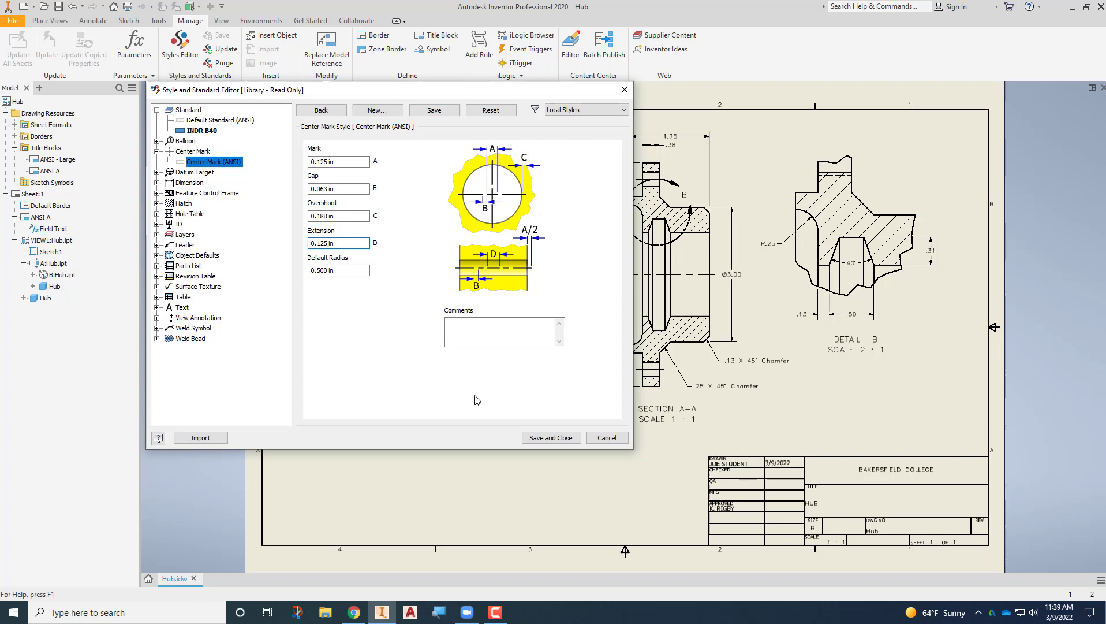
left_click(434, 111)
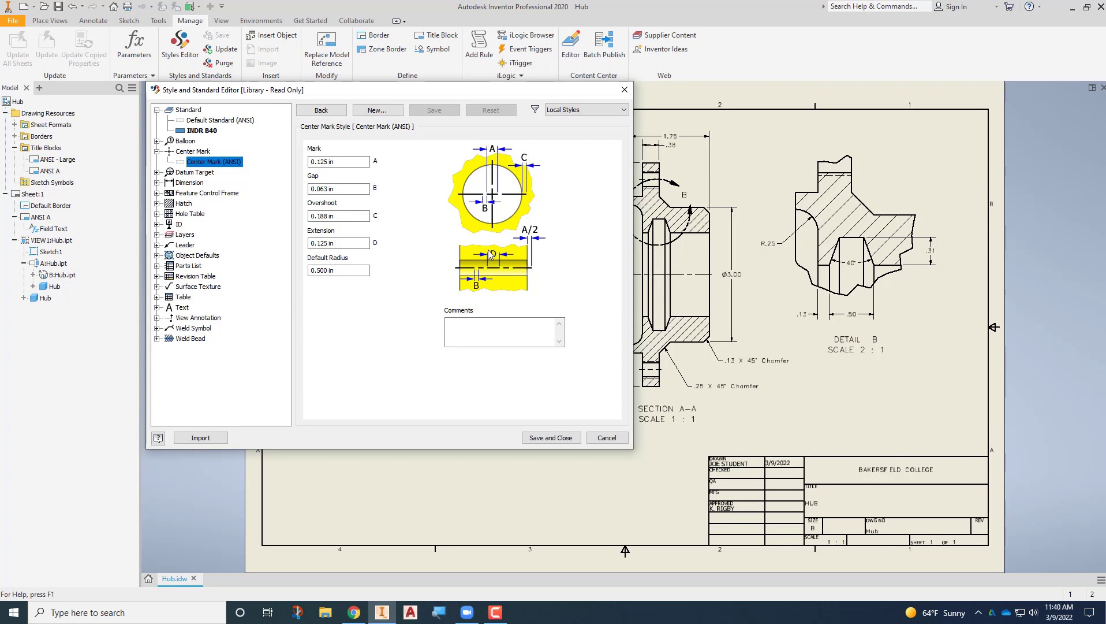
Collapse Center Mark, expand Dimension, and select the Default (ANSI) dimension style.
left_click(157, 152)
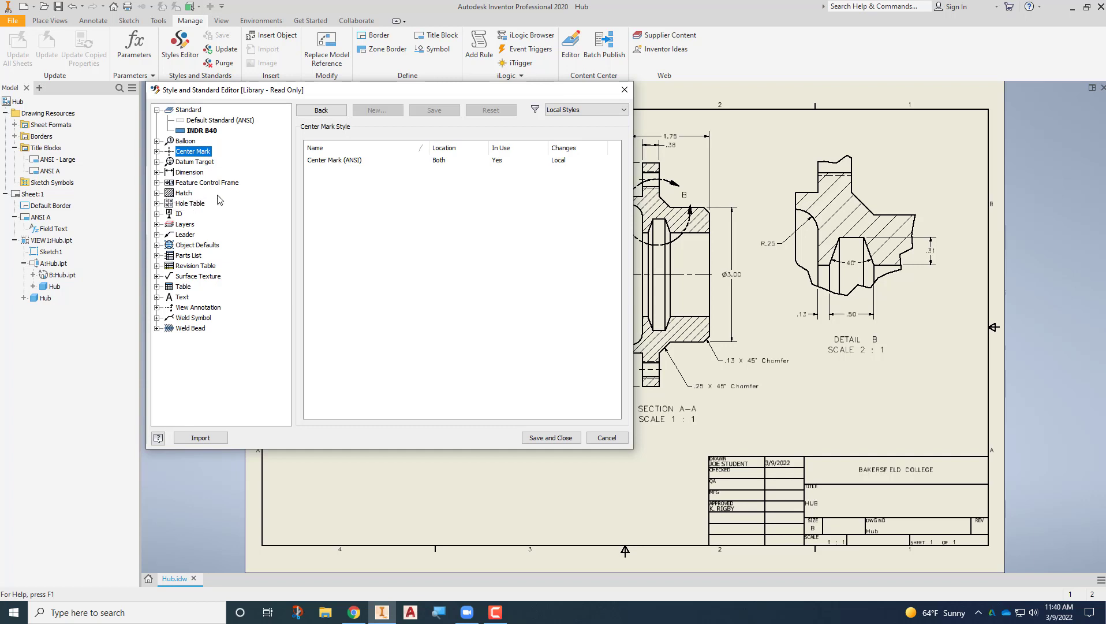
left_click(157, 172)
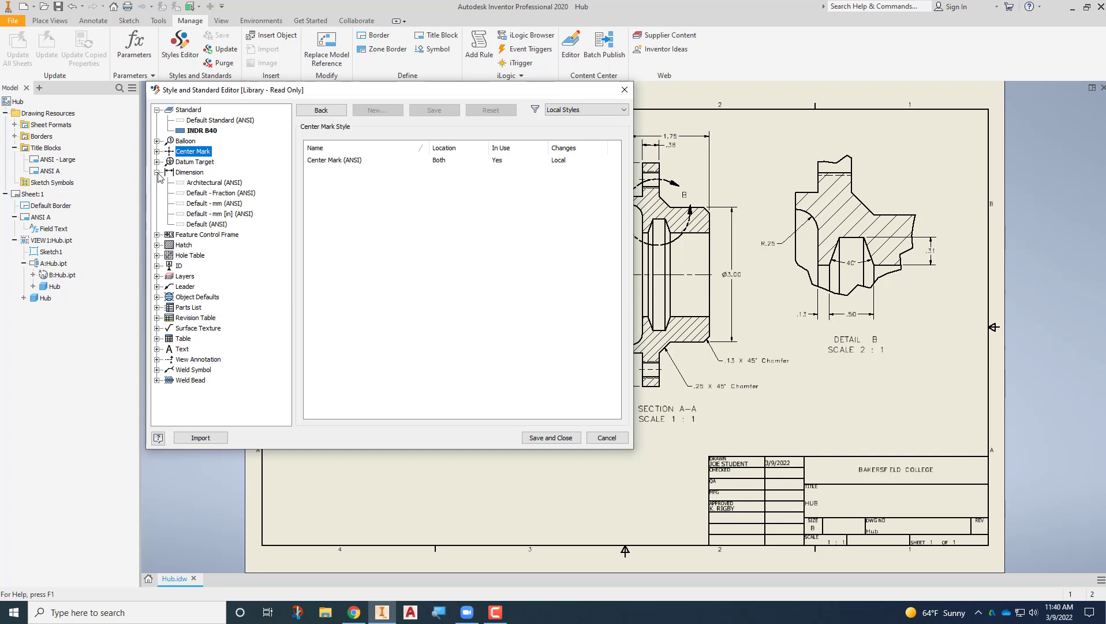
left_click(204, 225)
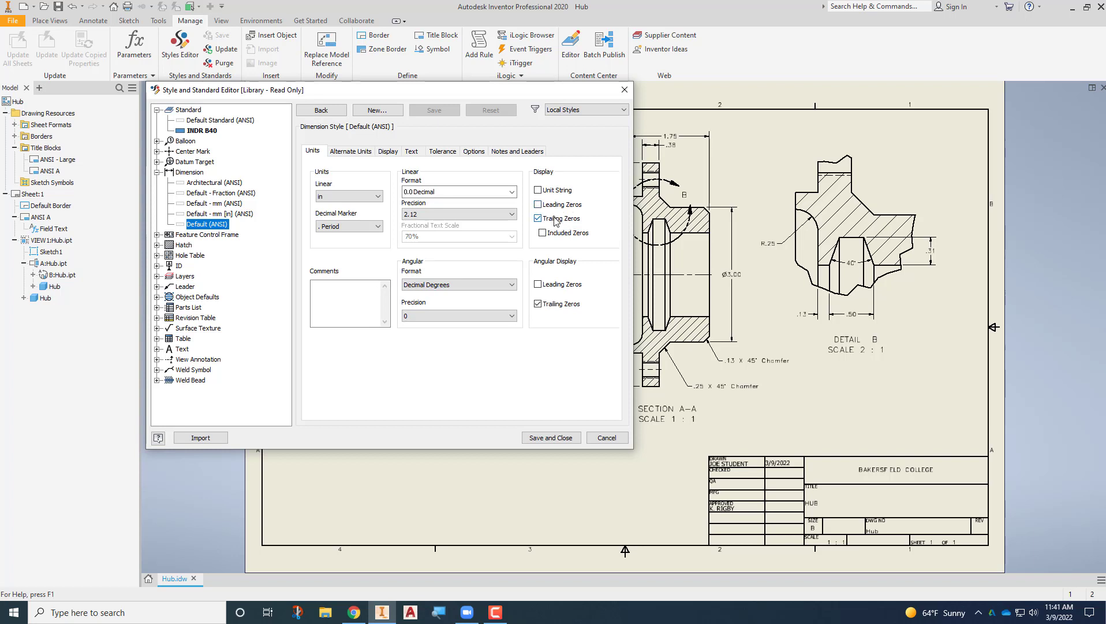
On the Display tab, set extension to .09375 and arrowheads to .09375 long by .03 high.
left_click(389, 152)
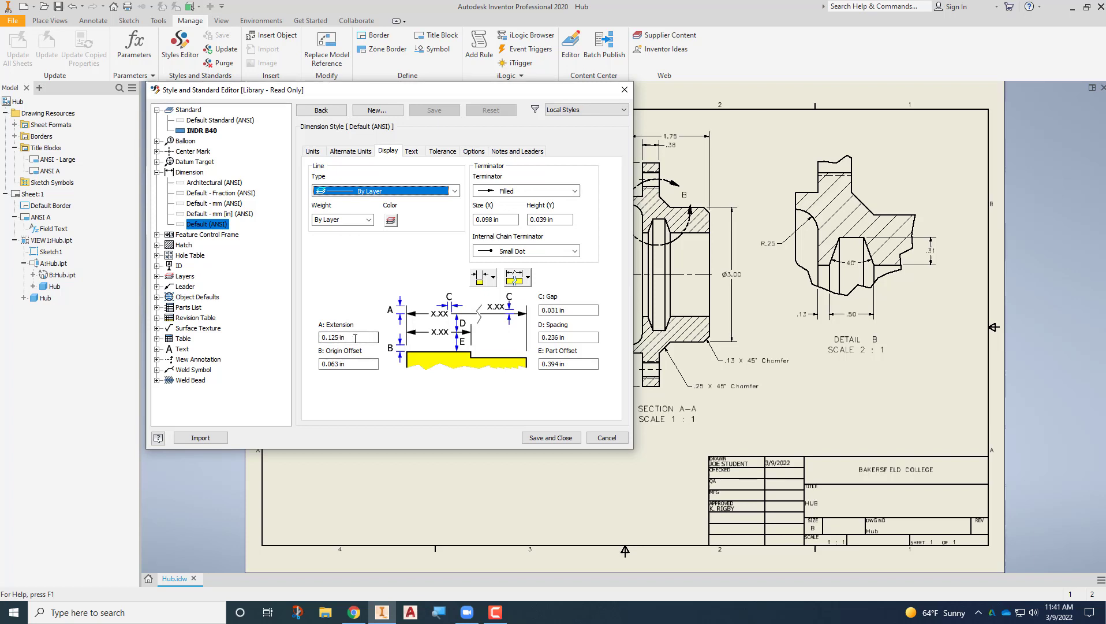
left_click_drag(355, 337, 316, 339)
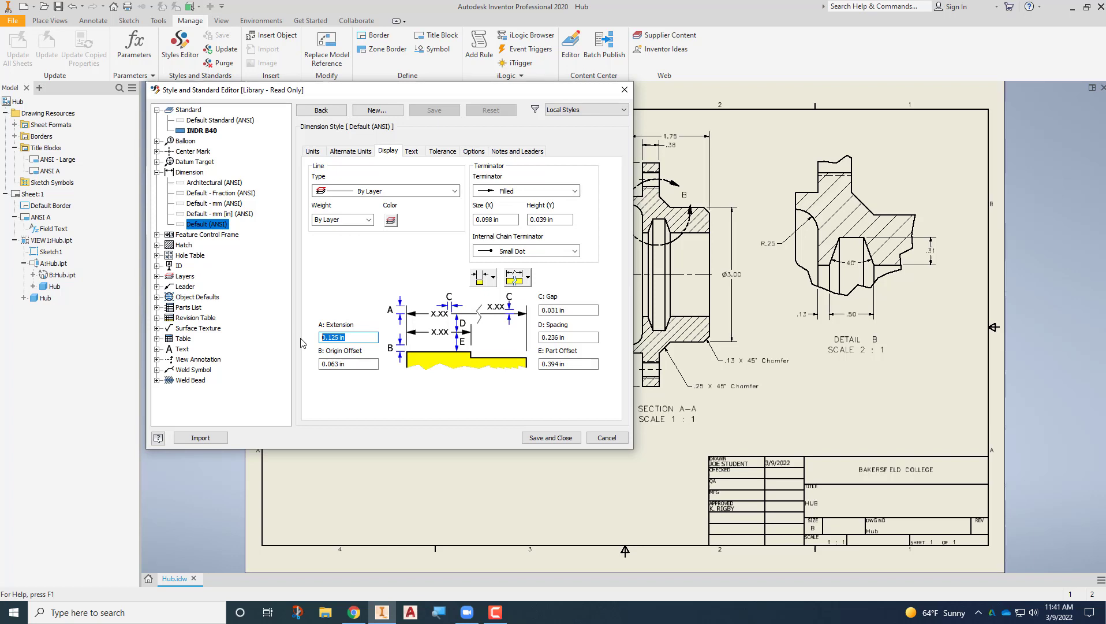
type(".09375")
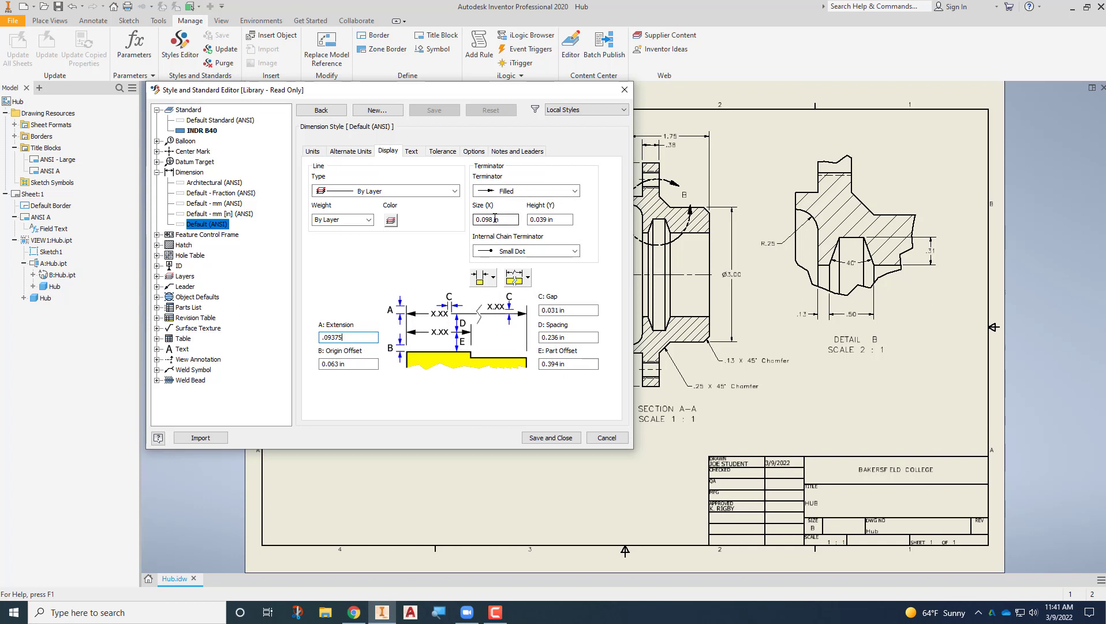
left_click(505, 220)
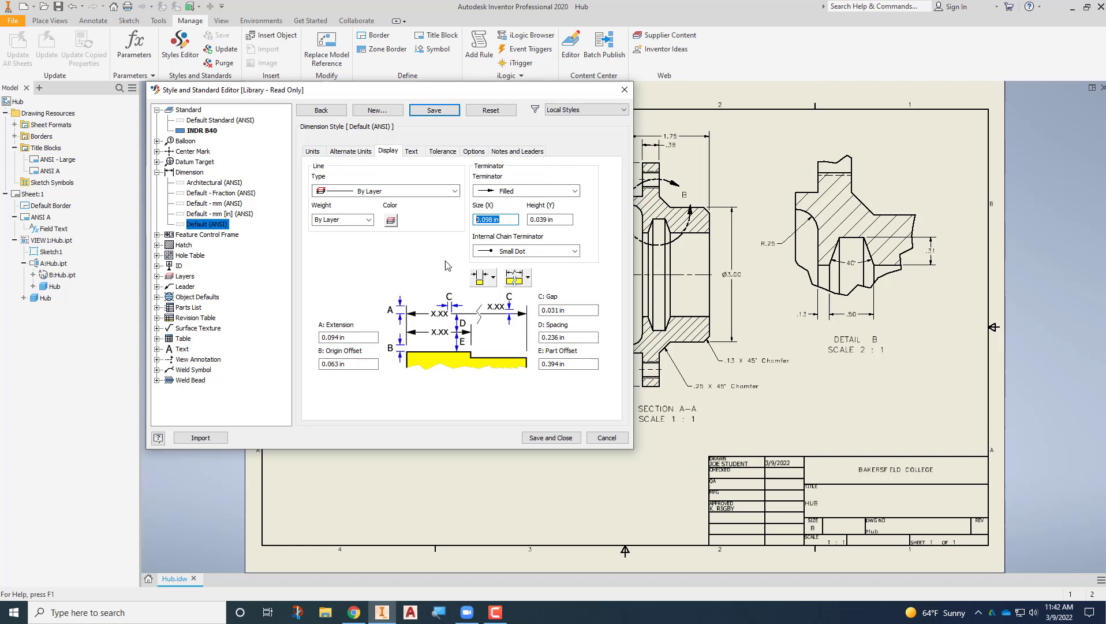
type(".0")
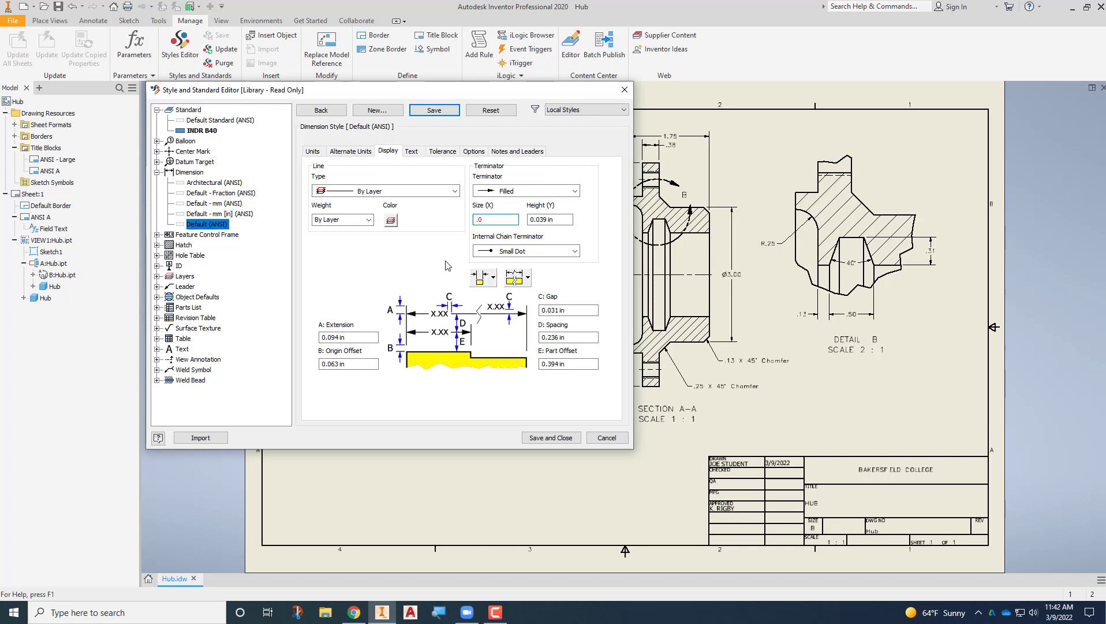
type("9375")
key("Tab")
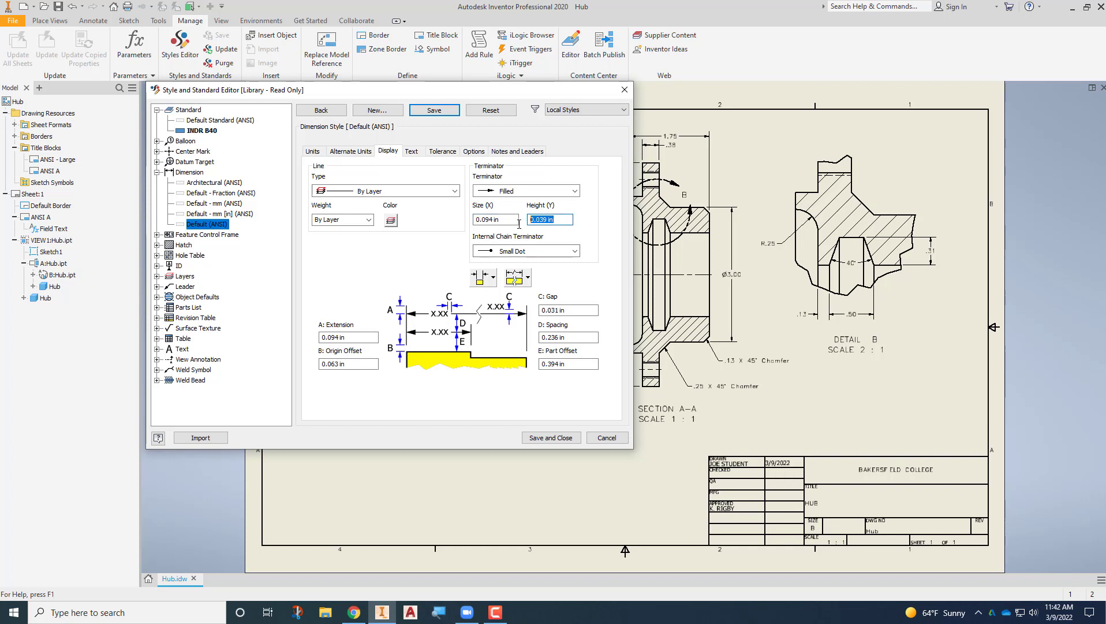
type(".03")
On the Text tab, choose Inline - Aligned and Inline - Vertical orientations, then save.
left_click(413, 153)
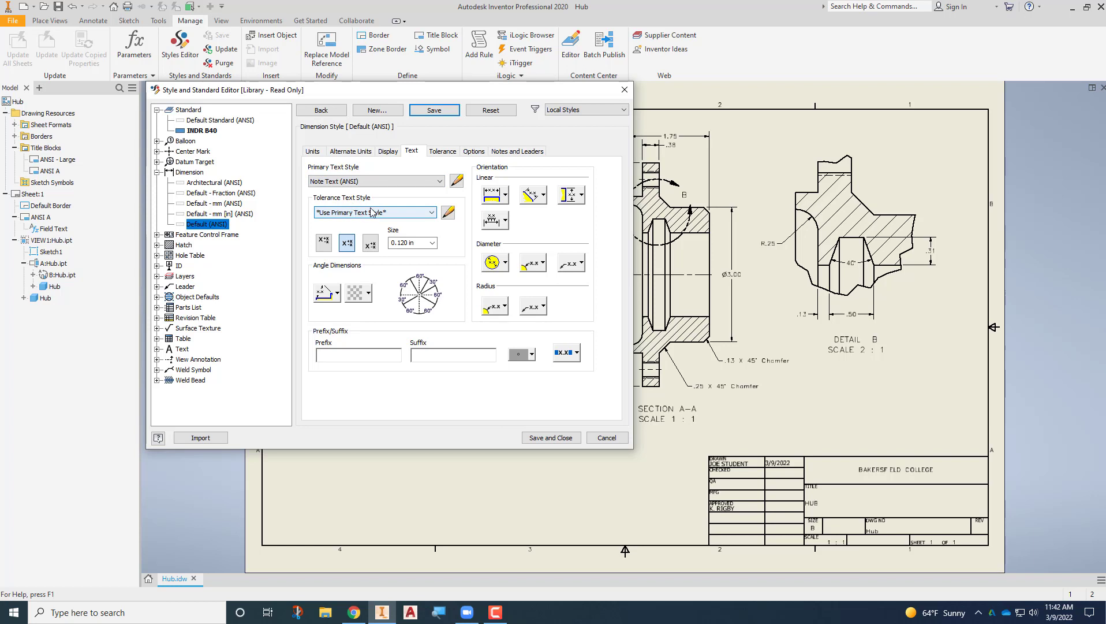
left_click(532, 197)
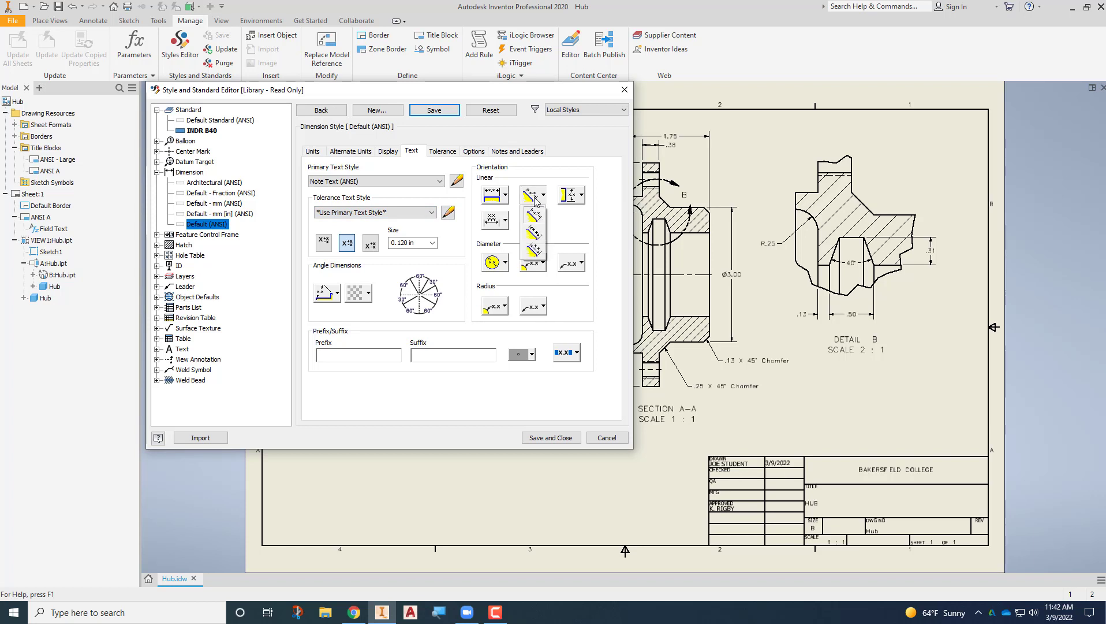
left_click(537, 232)
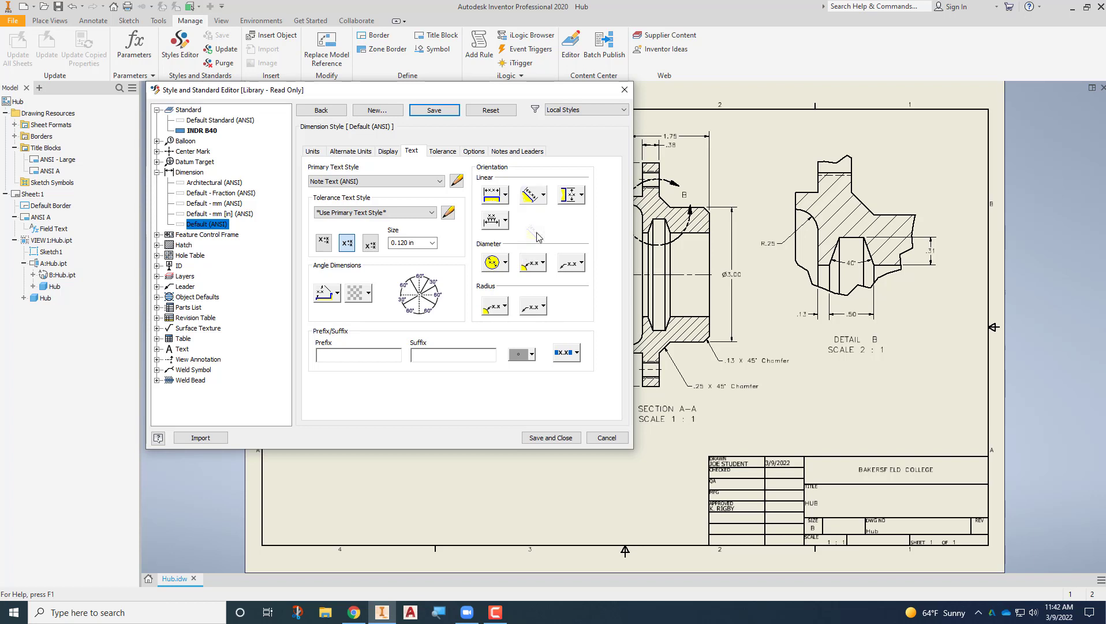
left_click(572, 203)
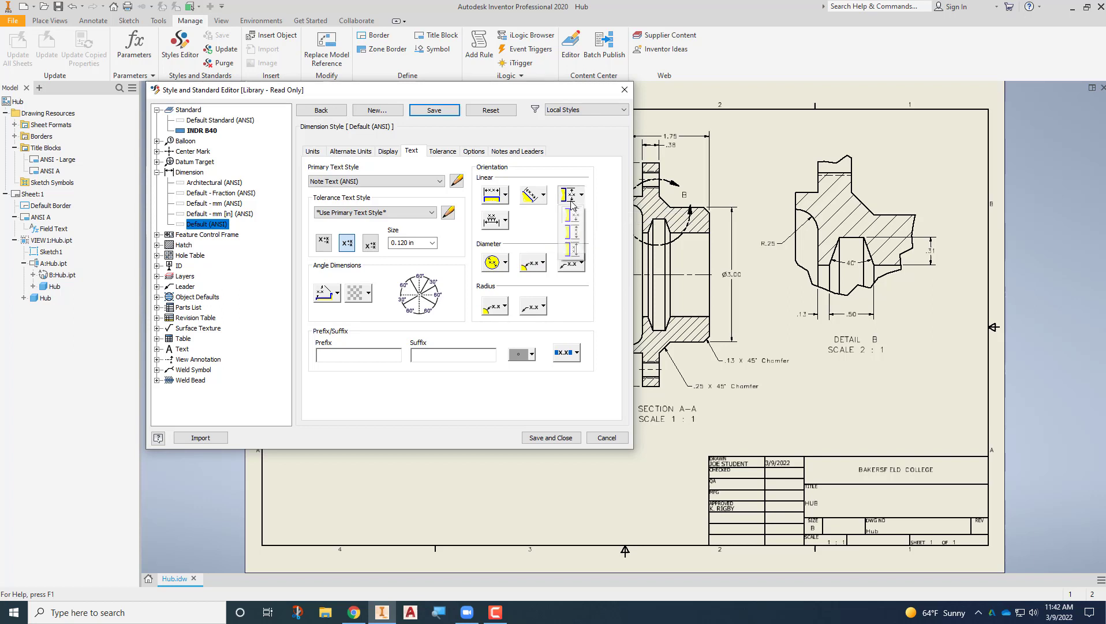
left_click(574, 232)
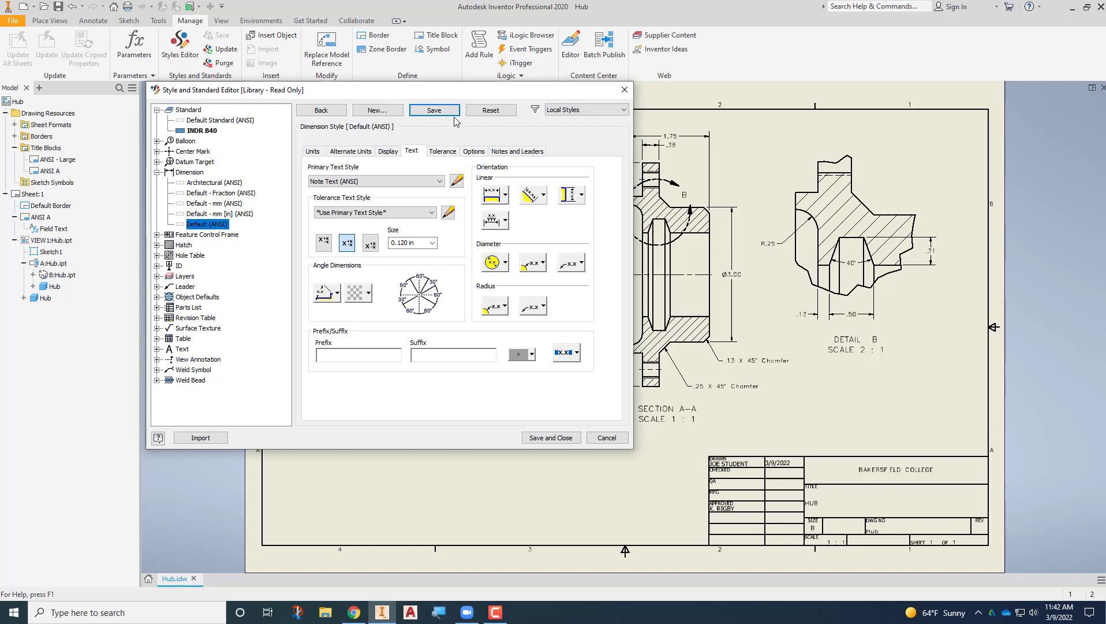
left_click(436, 110)
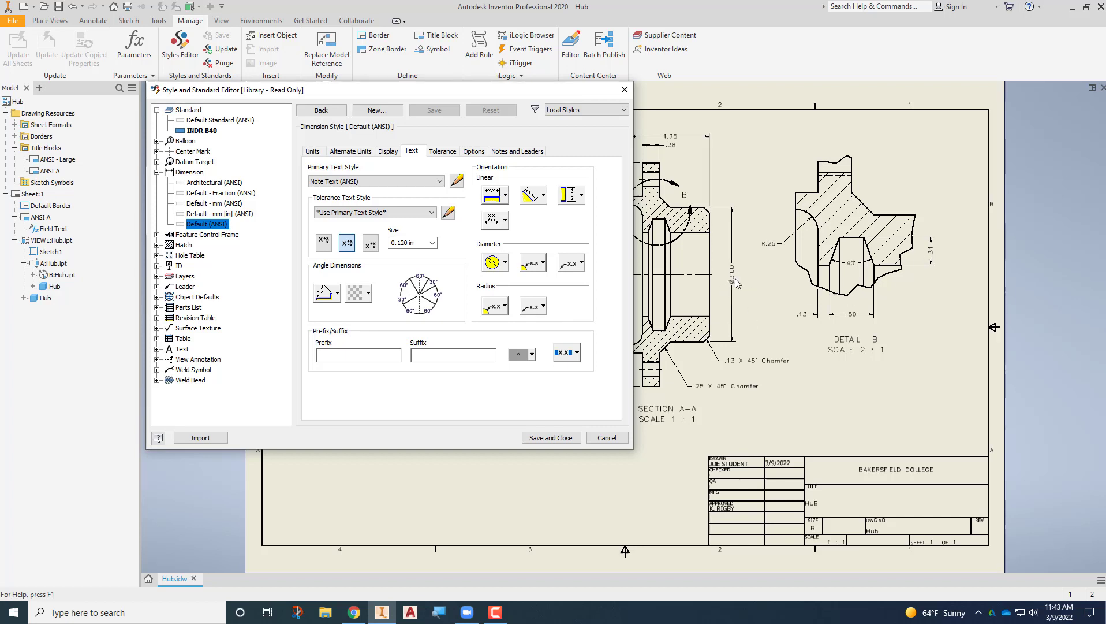
Review the Tolerance, Options and Notes and Leaders tabs, then Save and Close.
left_click(445, 152)
left_click(473, 152)
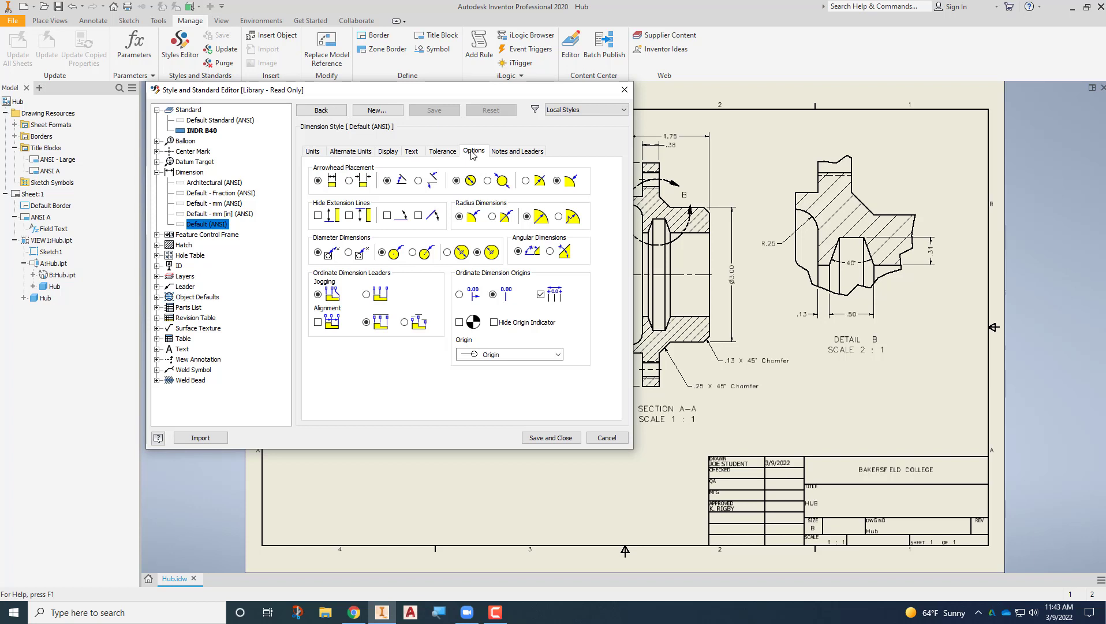
left_click(512, 151)
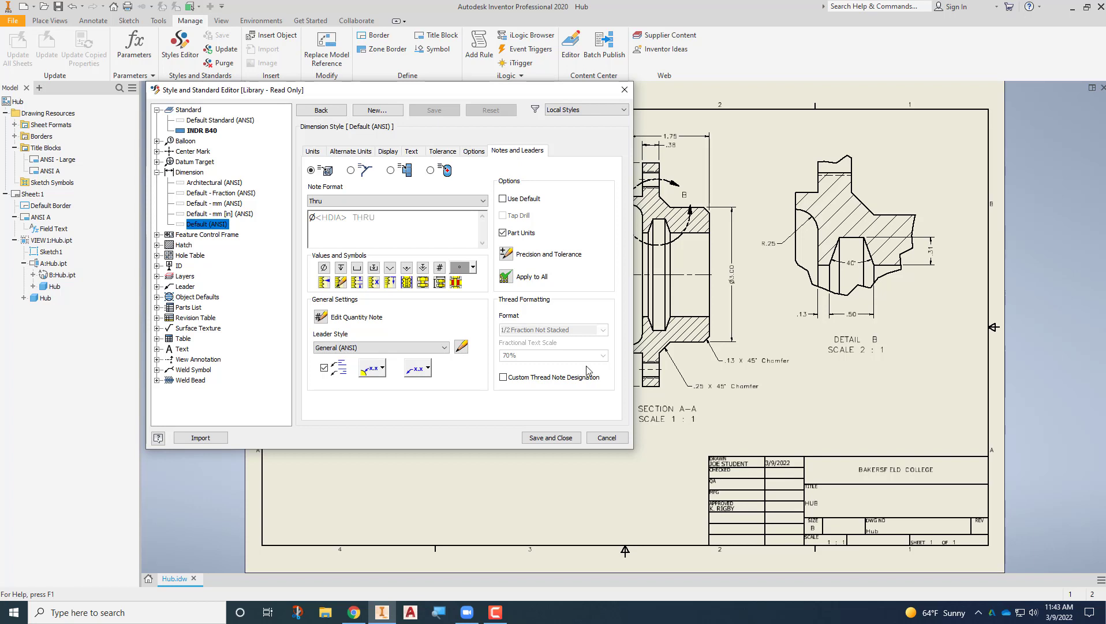
left_click(551, 437)
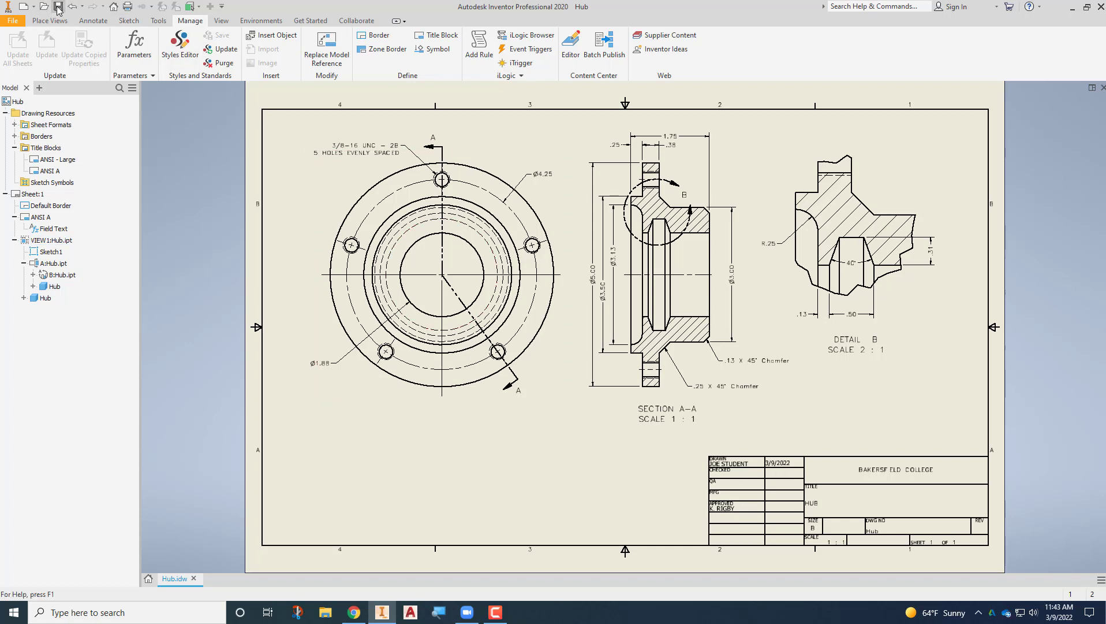
left_click(12, 21)
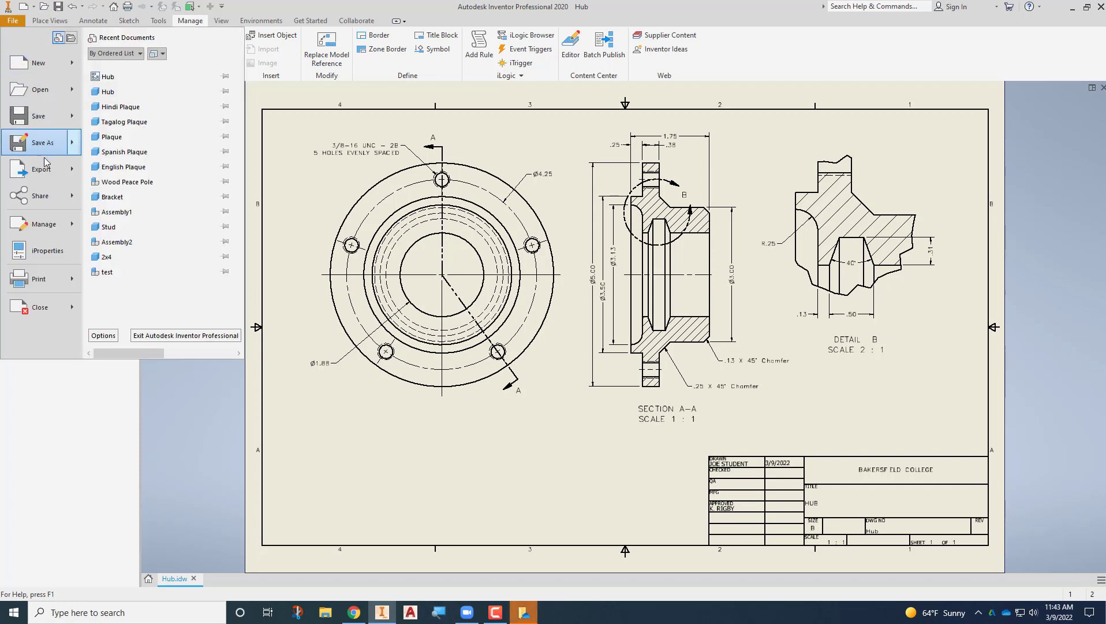
mouse_move(45, 154)
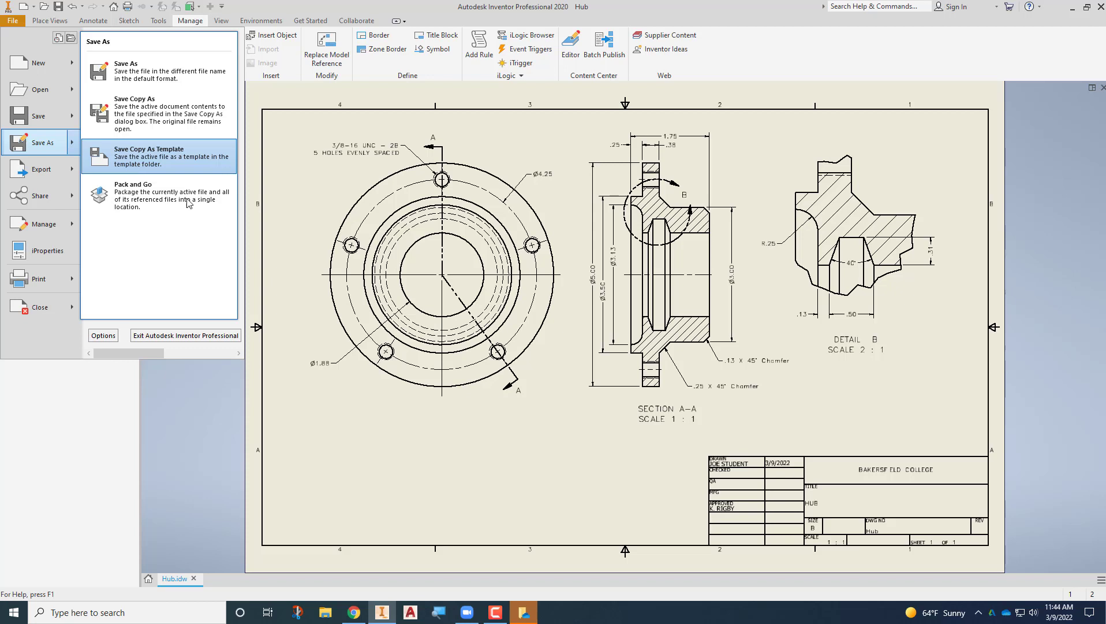
left_click(301, 315)
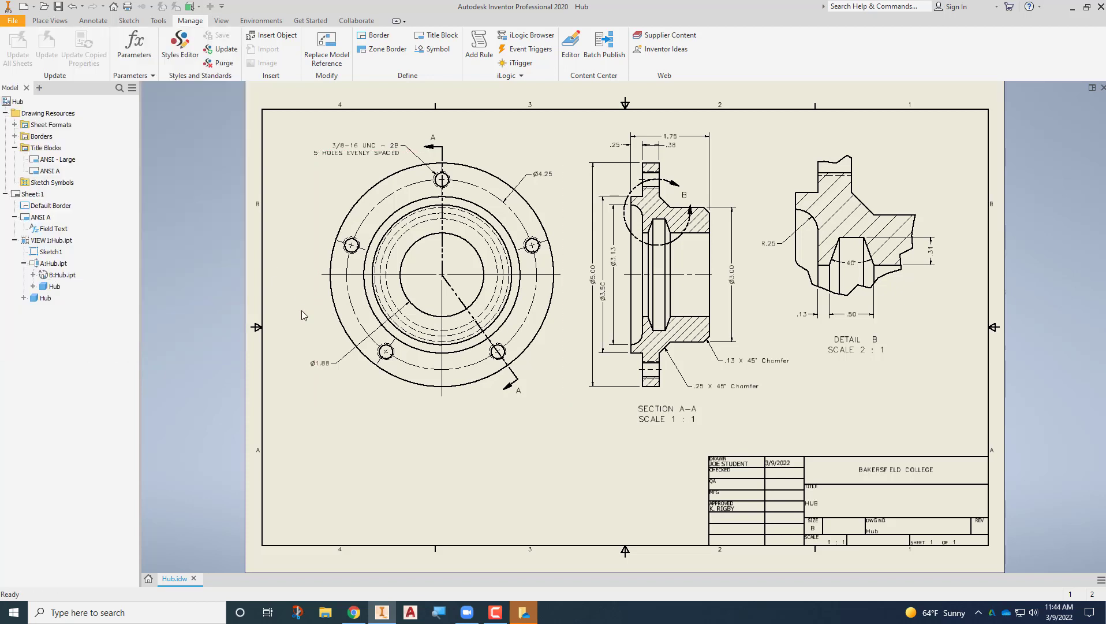